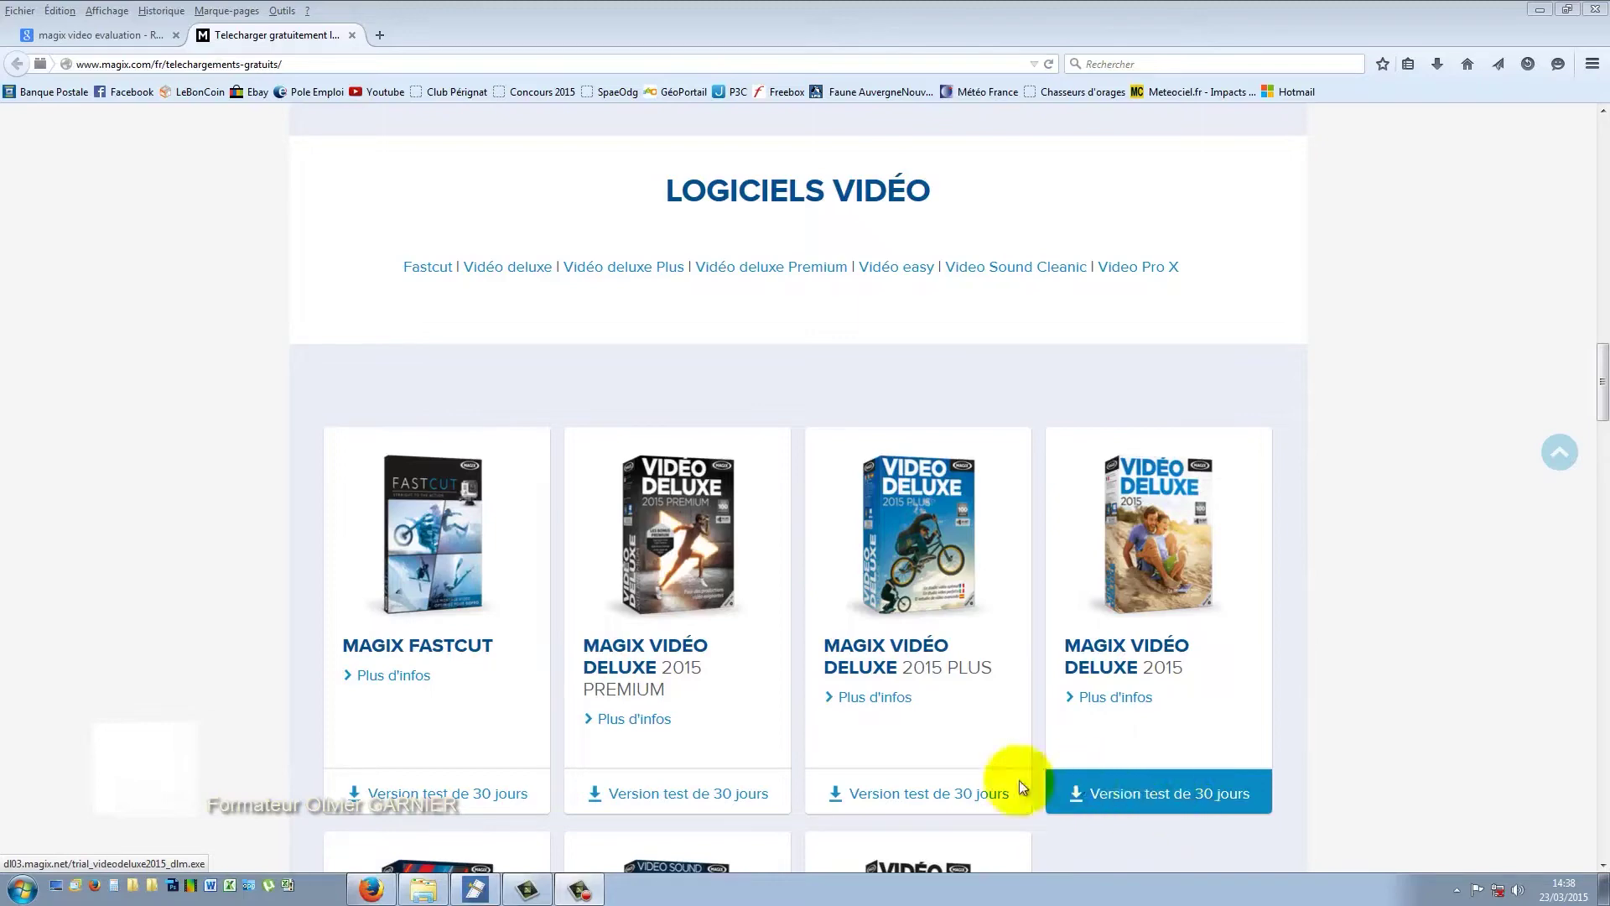
- Switch to the MAGIX Vidéo deluxe welcome dialog and start the software under the 30-day trial period
left_click(476, 889)
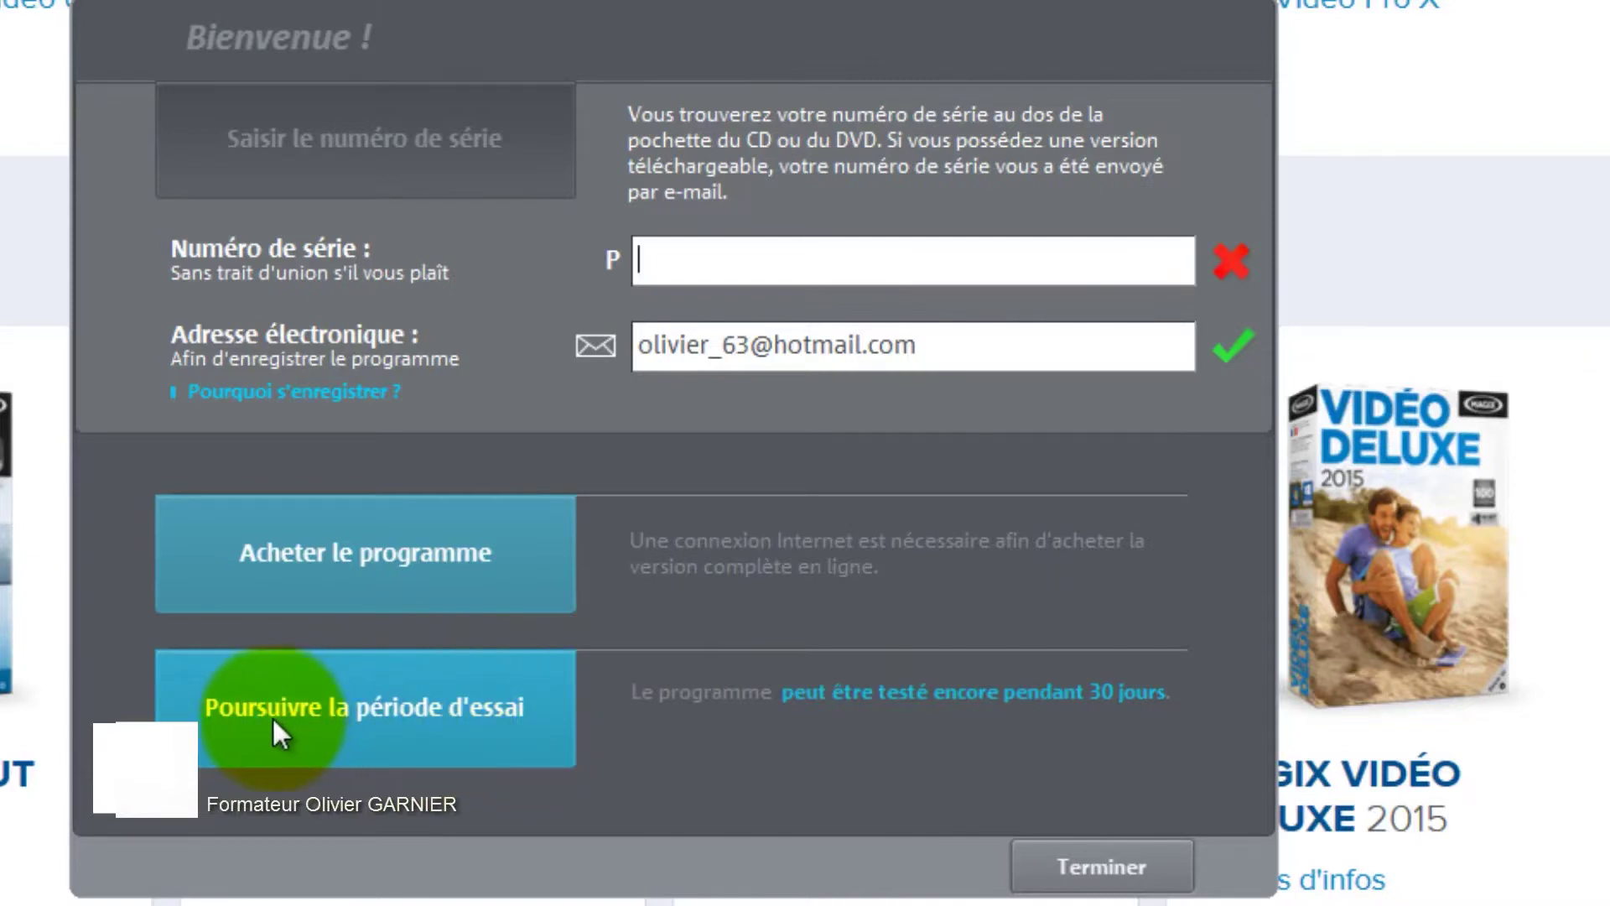
left_click(434, 709)
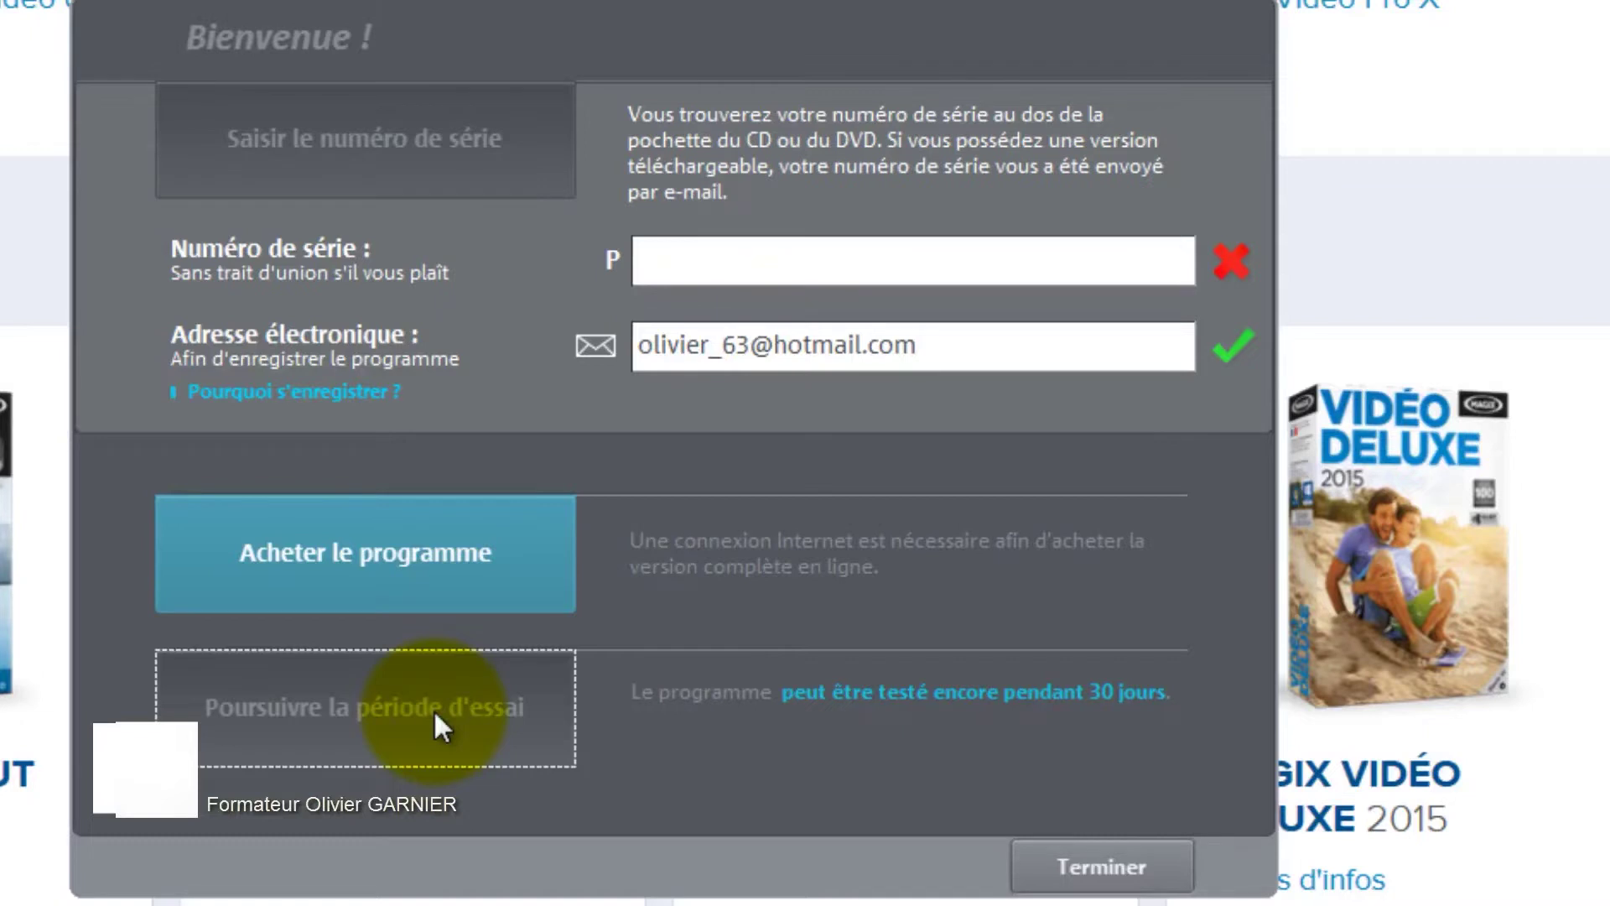
left_click(434, 708)
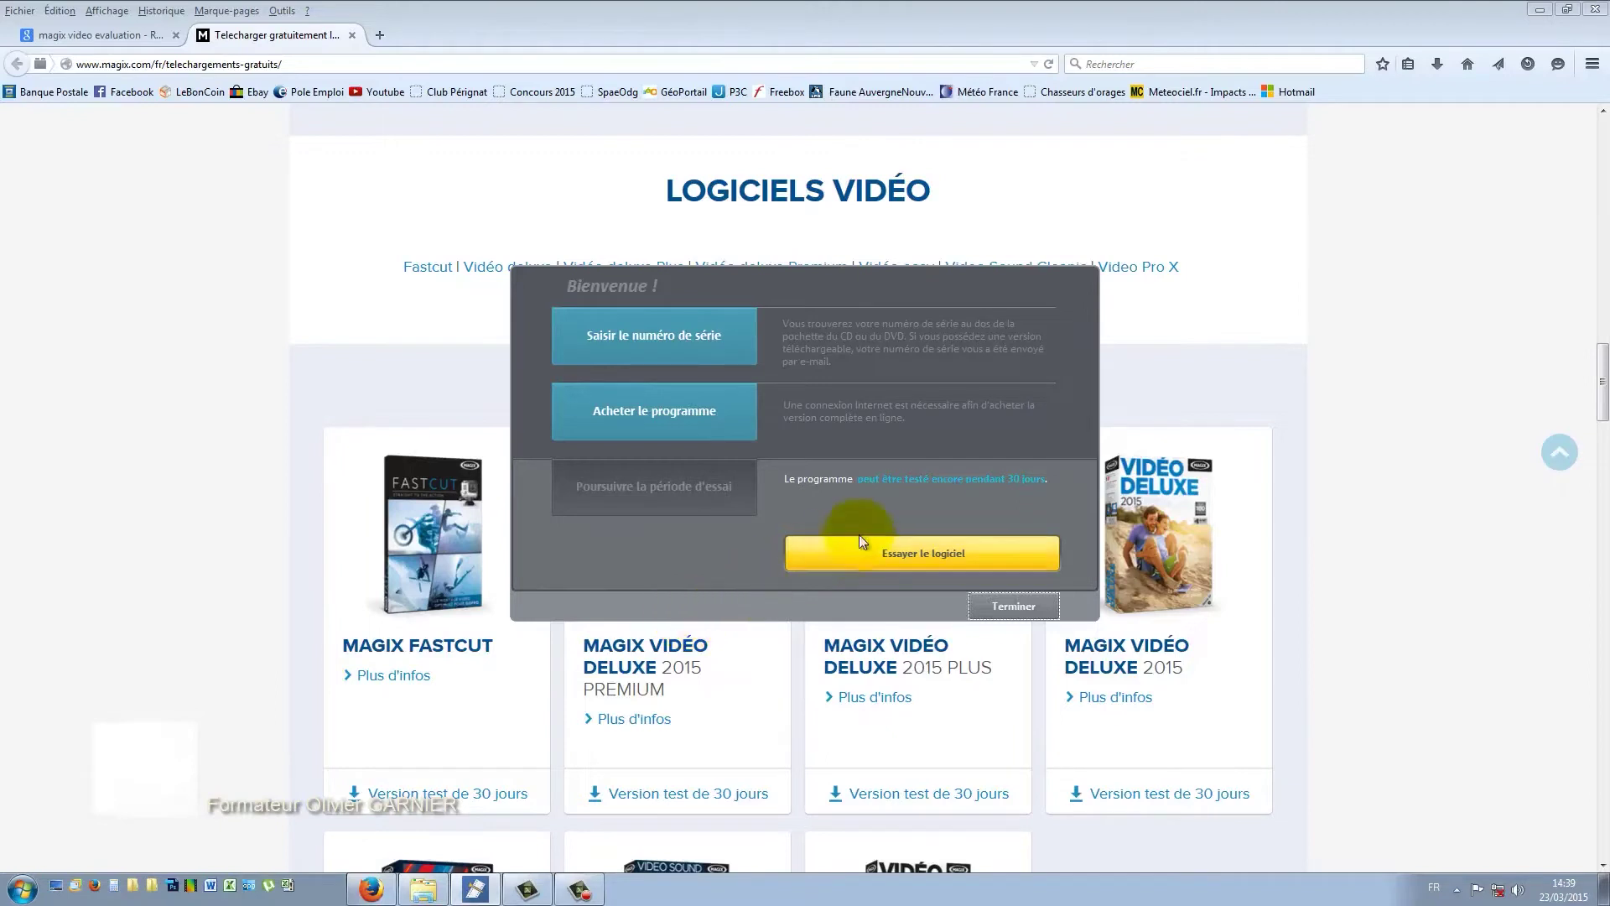
left_click(888, 555)
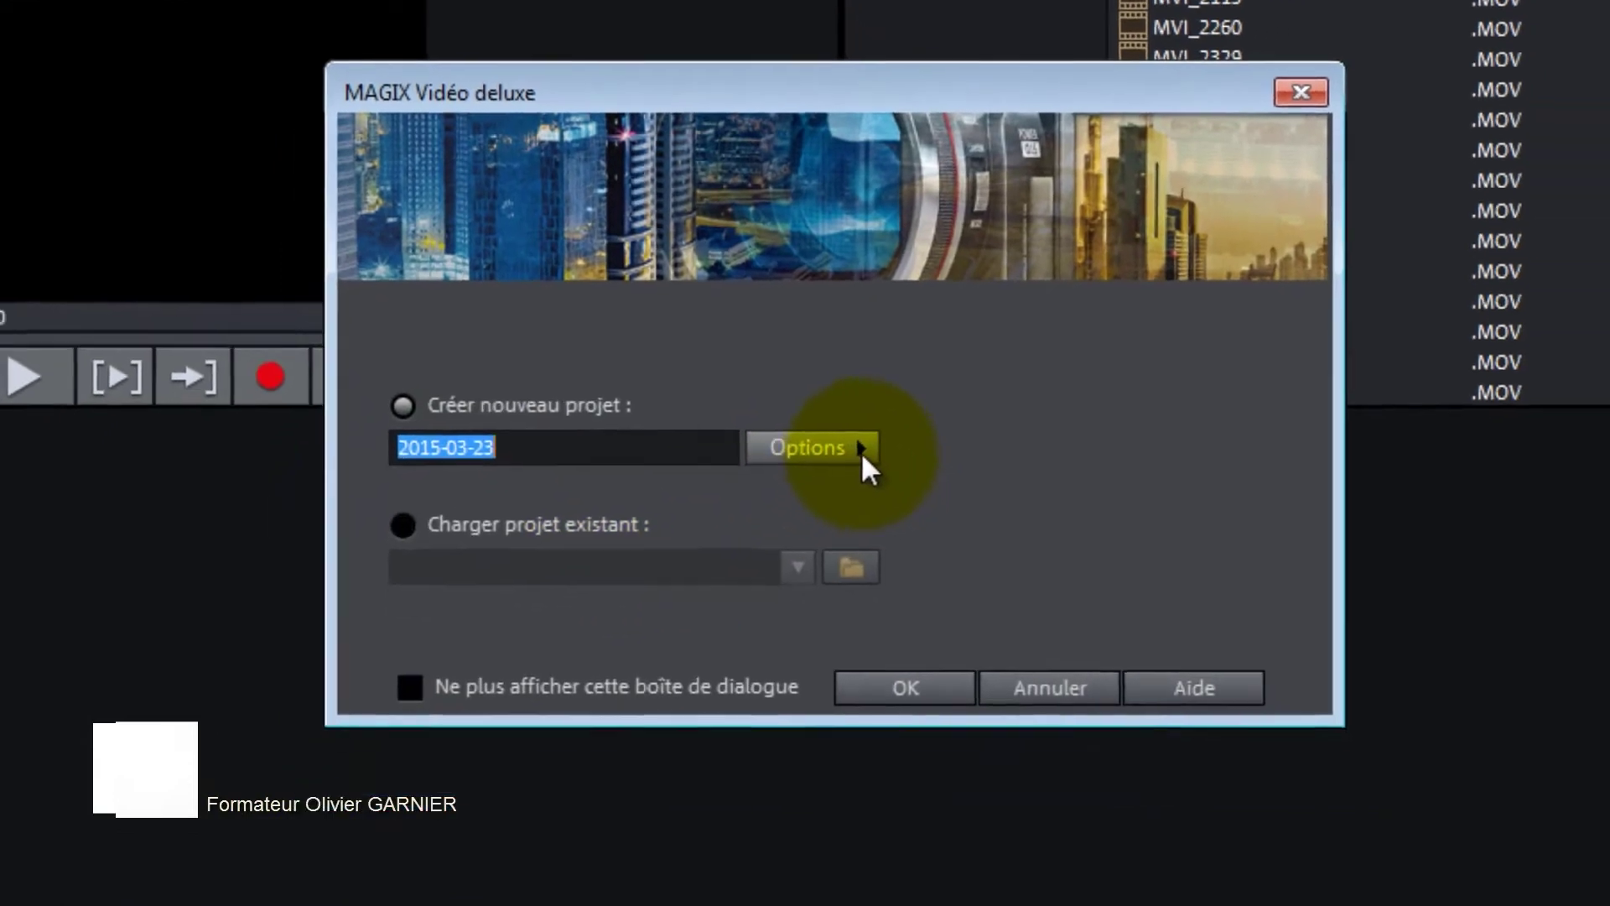
- Check the new project's film options and create the project under the name test_formation
left_click(881, 501)
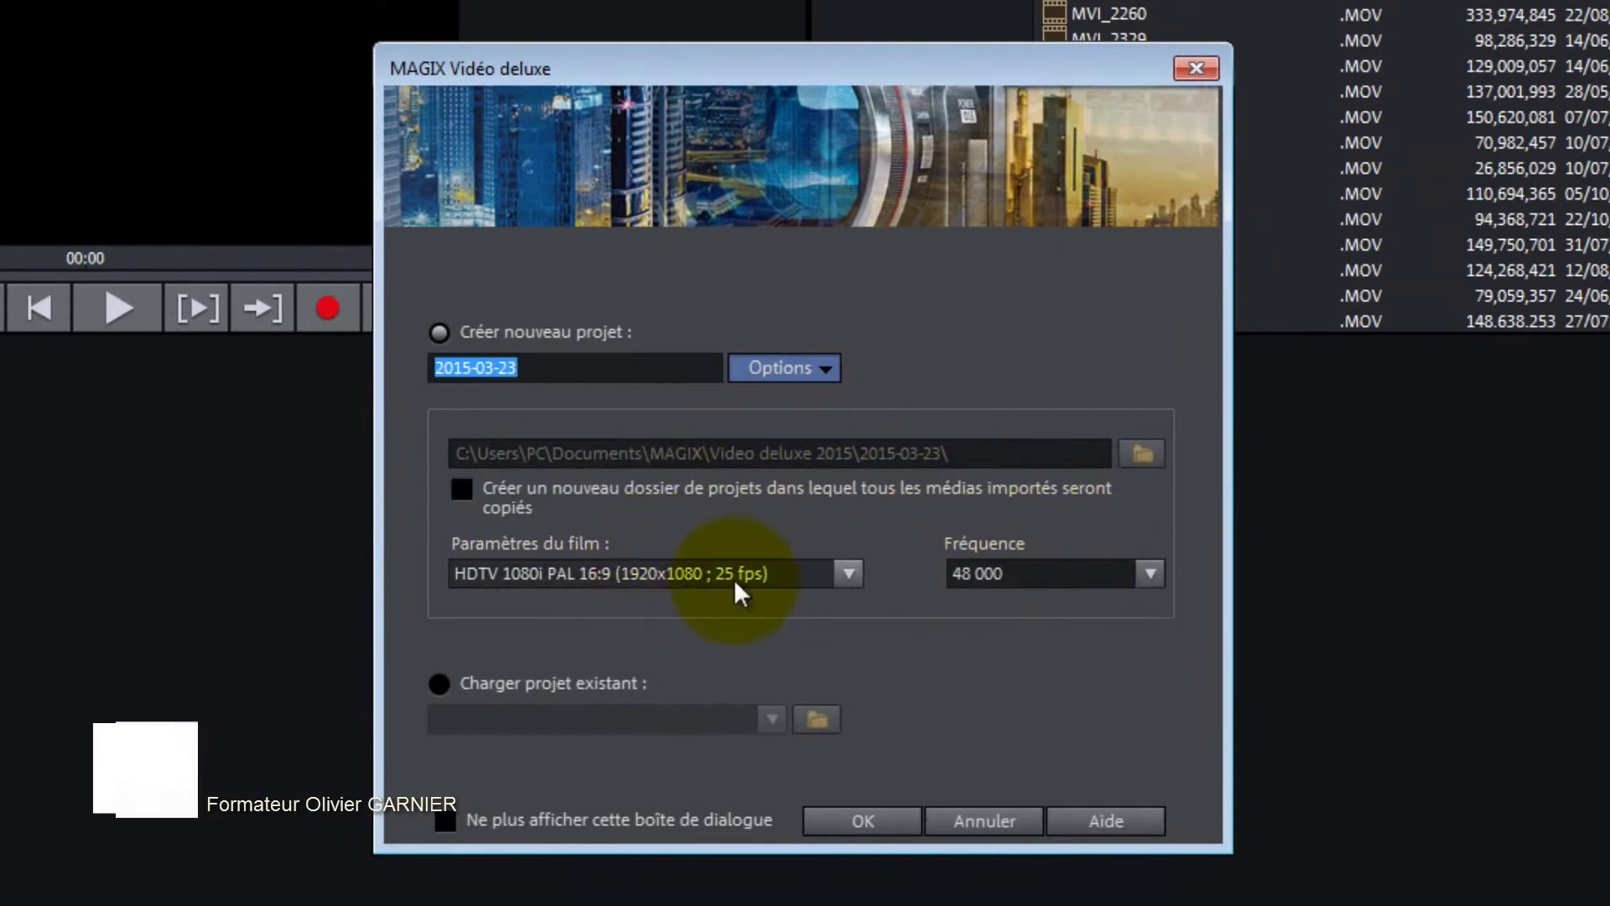
left_click(824, 376)
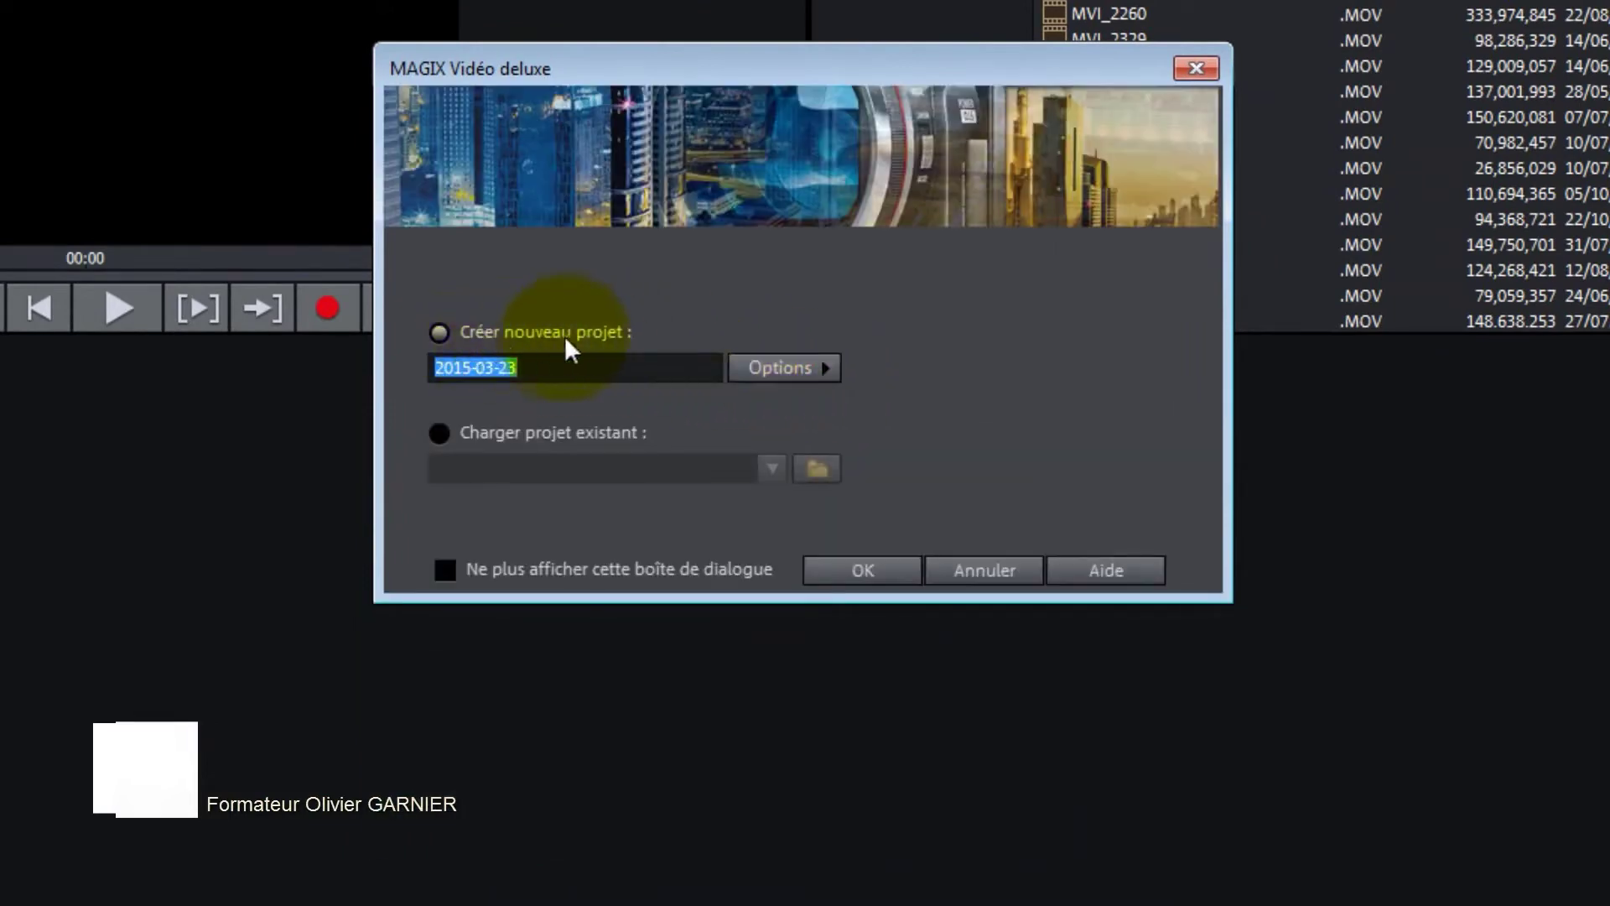
double_click(563, 366)
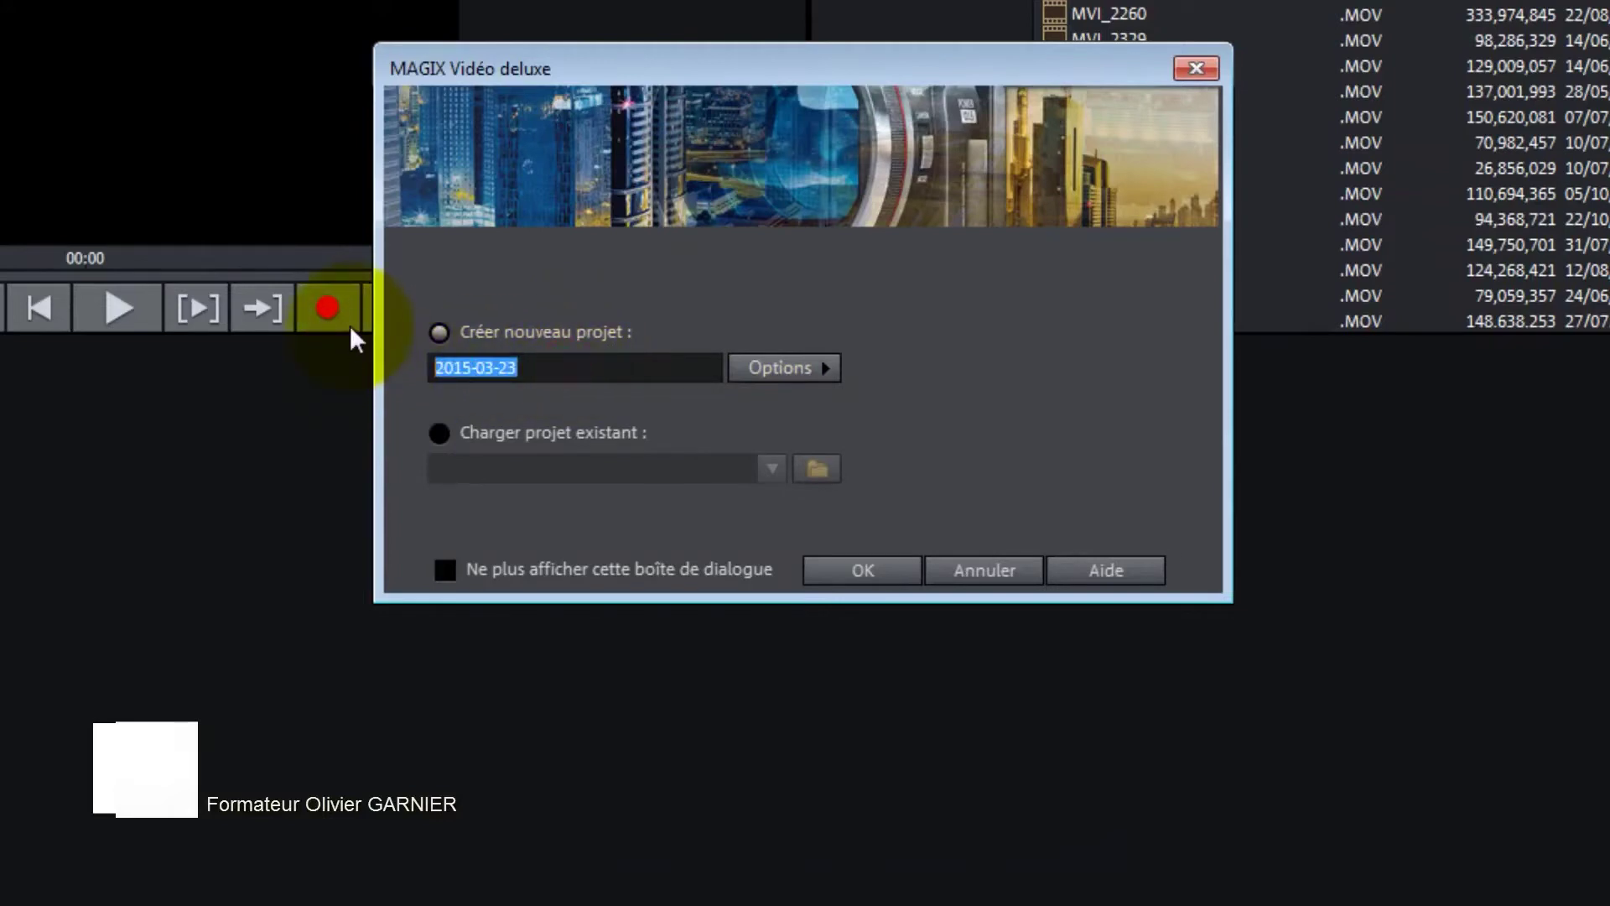
type("test_formation")
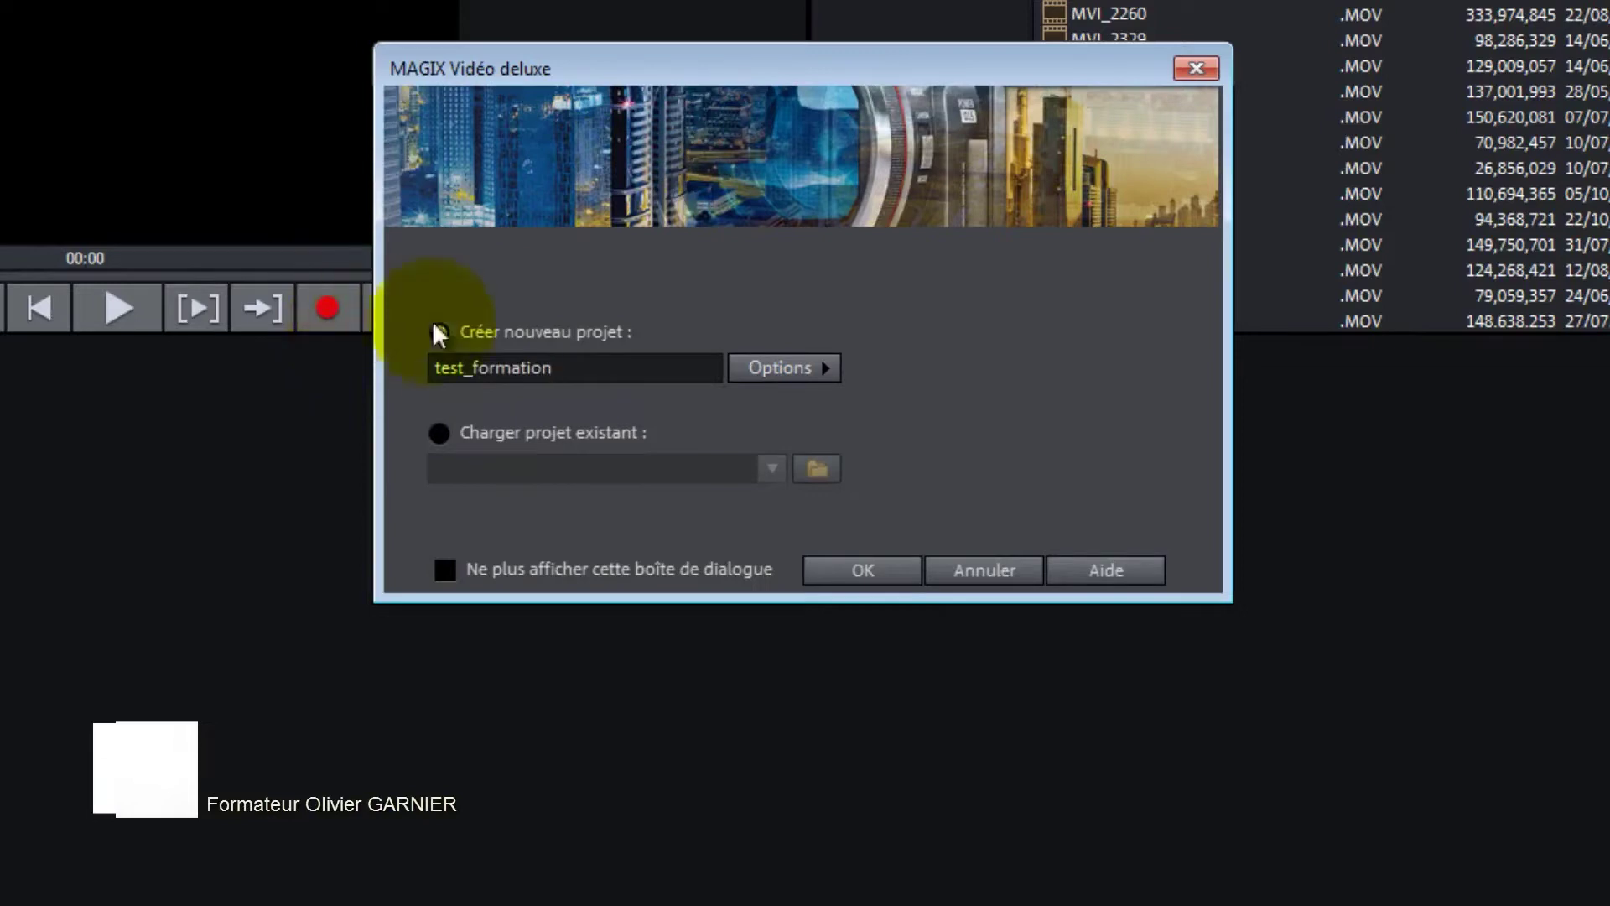
left_click(858, 573)
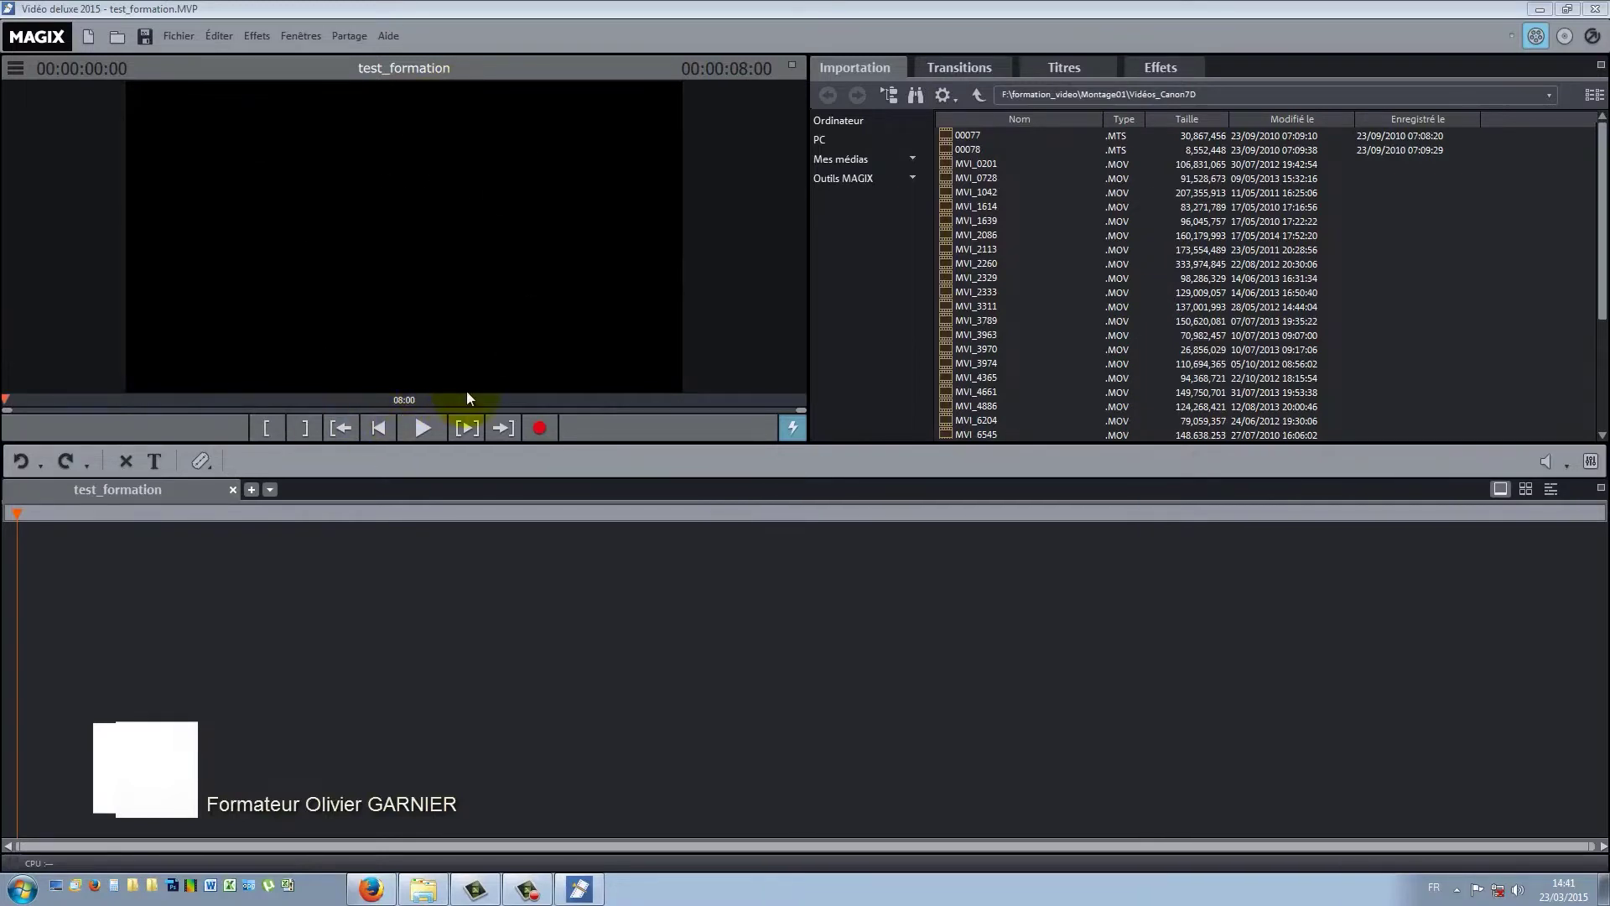
- Open the program settings and enable the option that makes the space bar stop at the current playback position
left_click(184, 38)
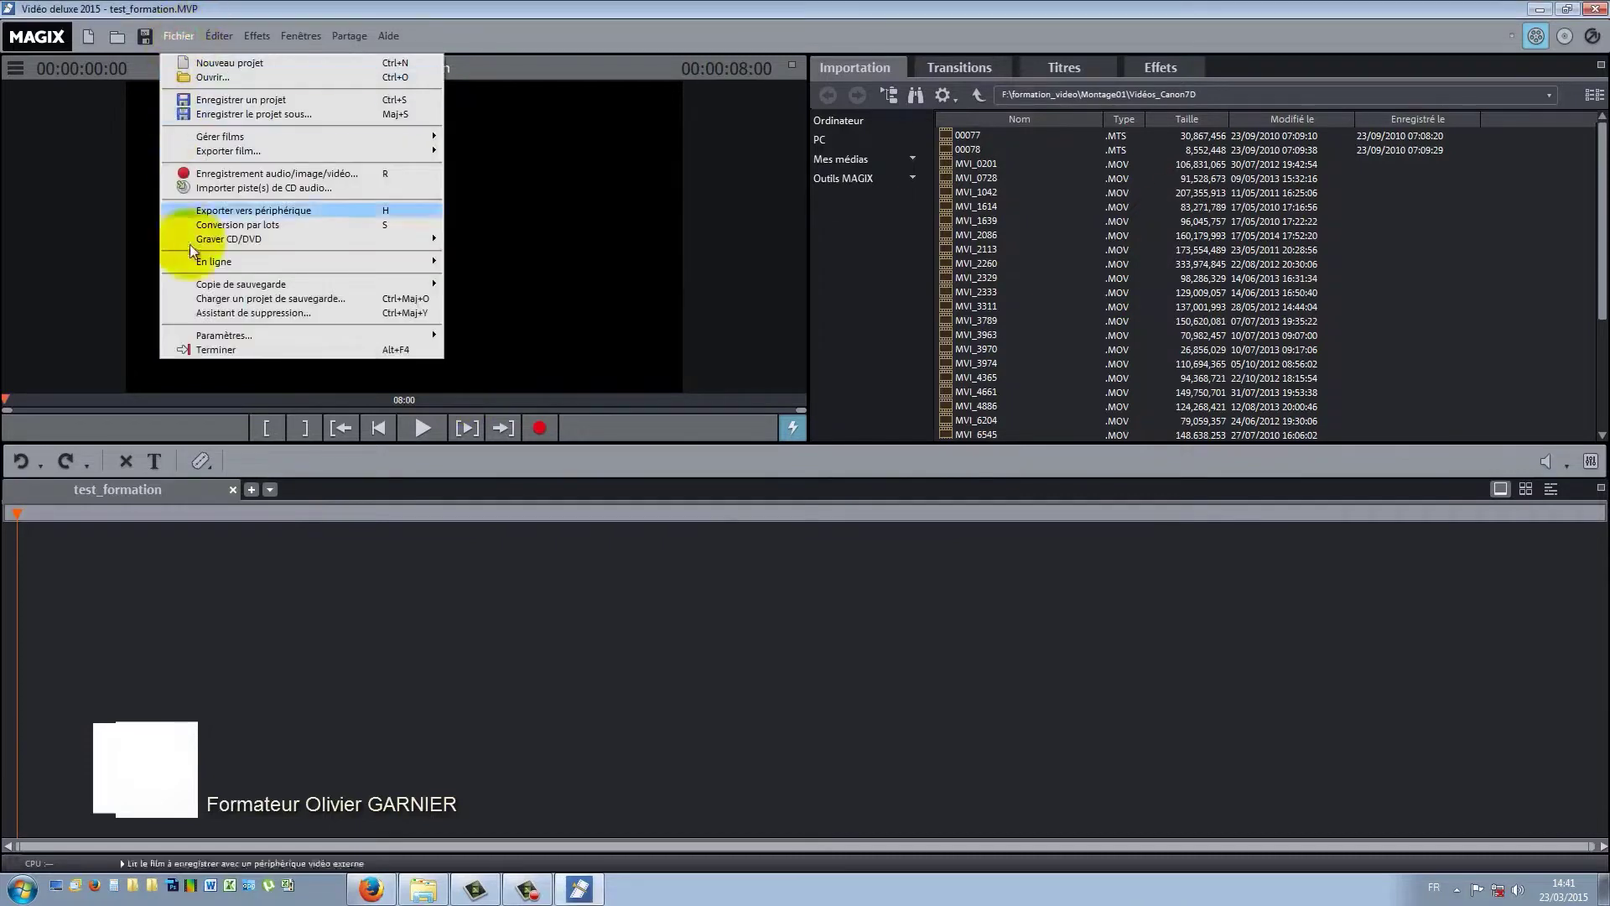
mouse_move(194, 334)
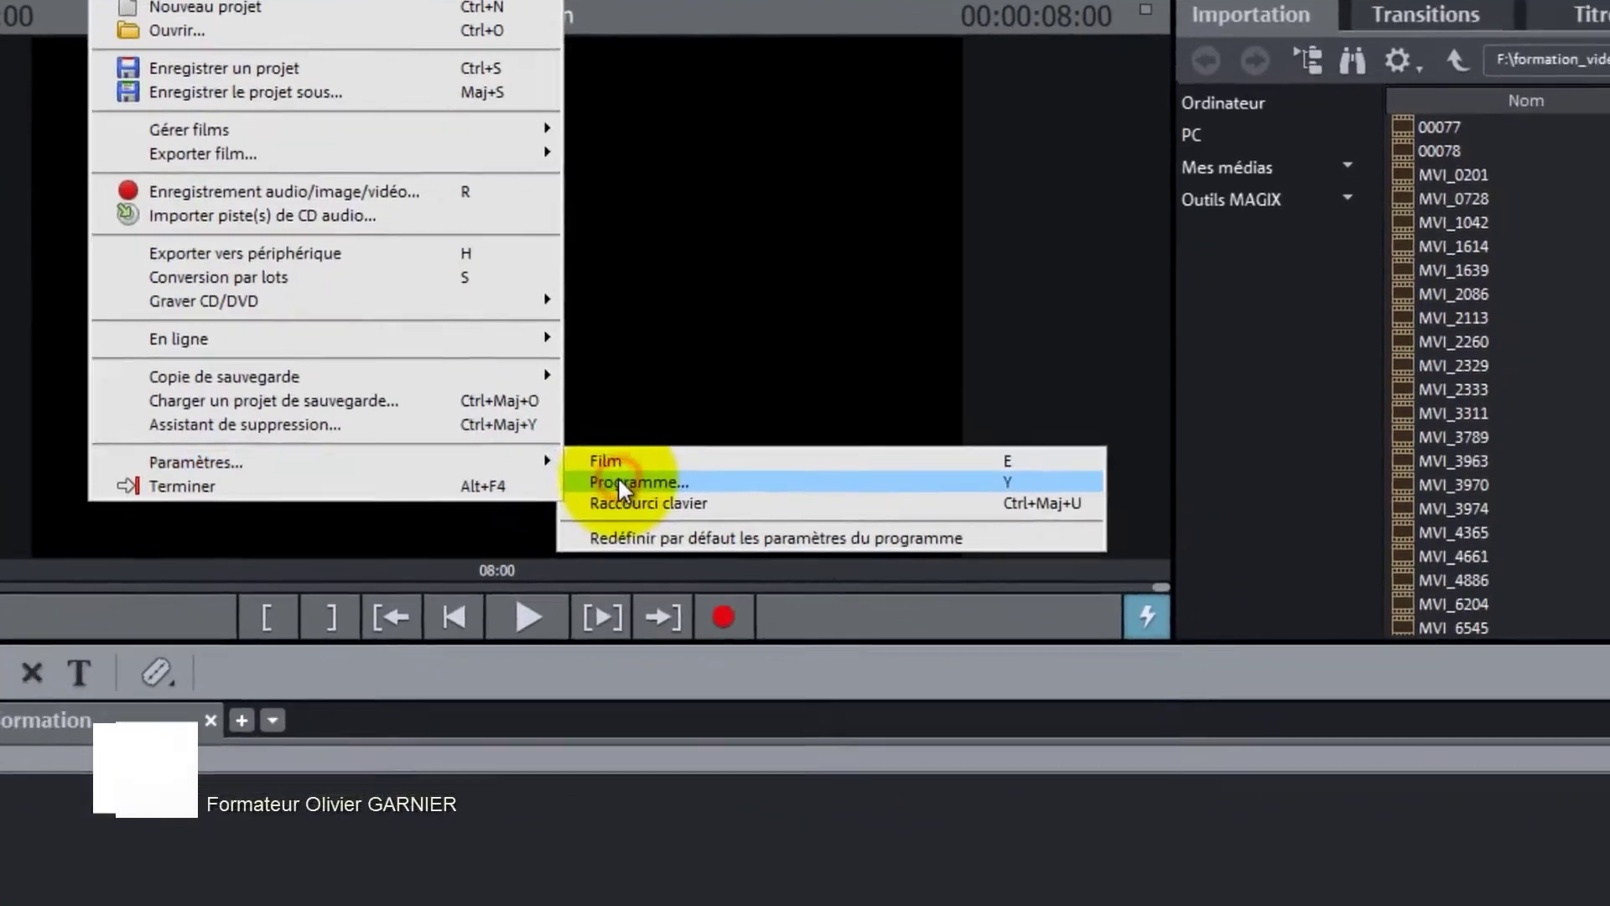
left_click(760, 550)
left_click(407, 123)
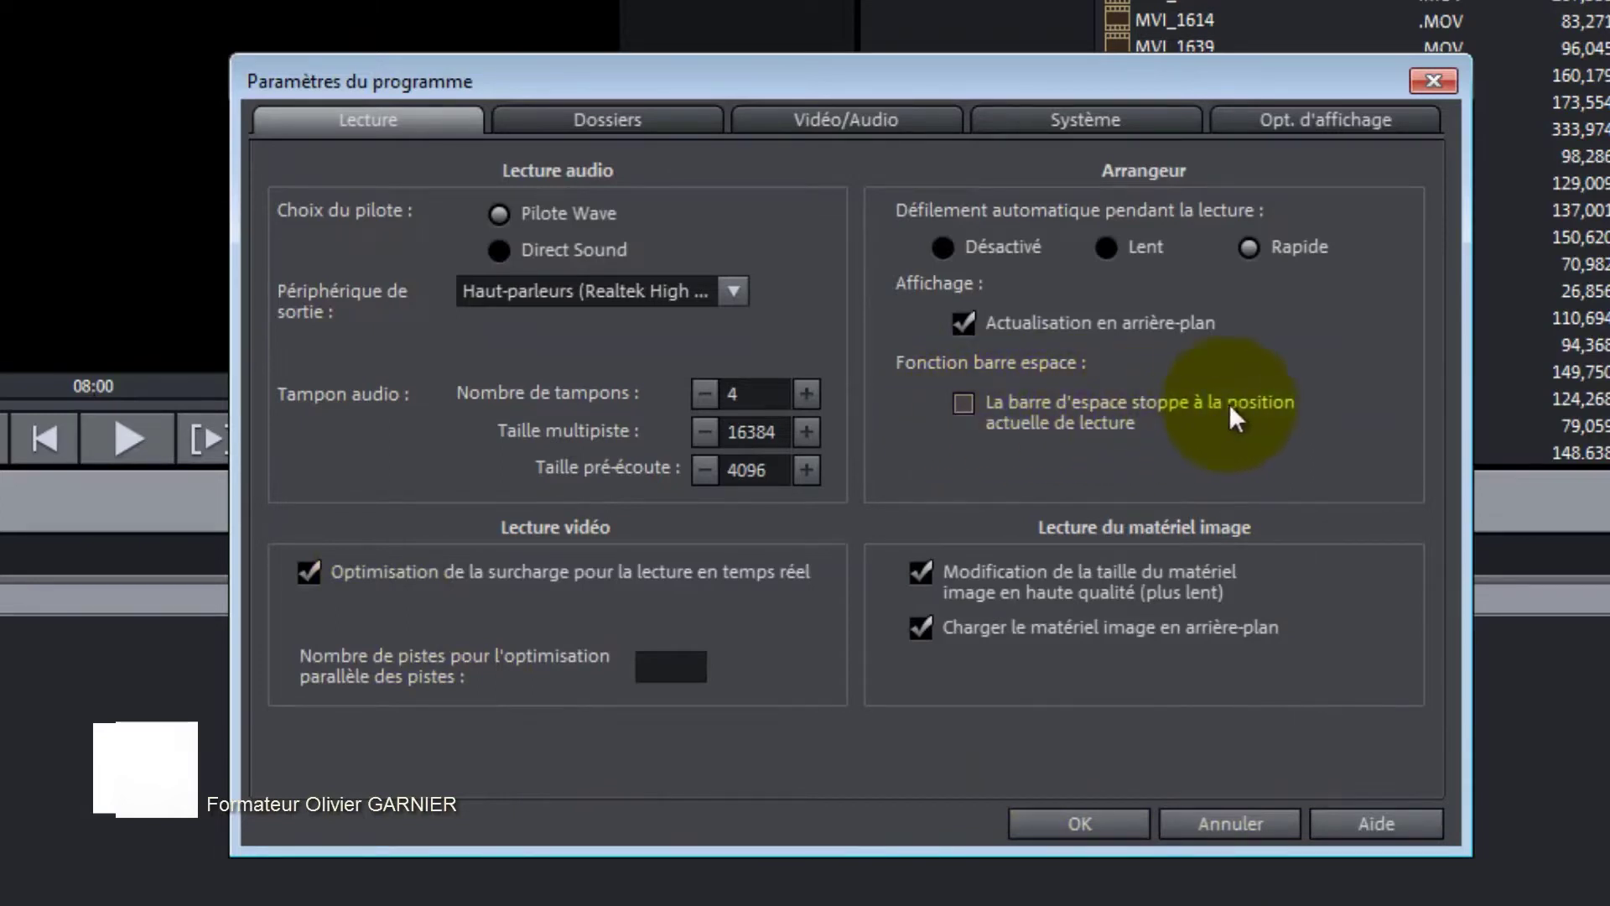
left_click(969, 405)
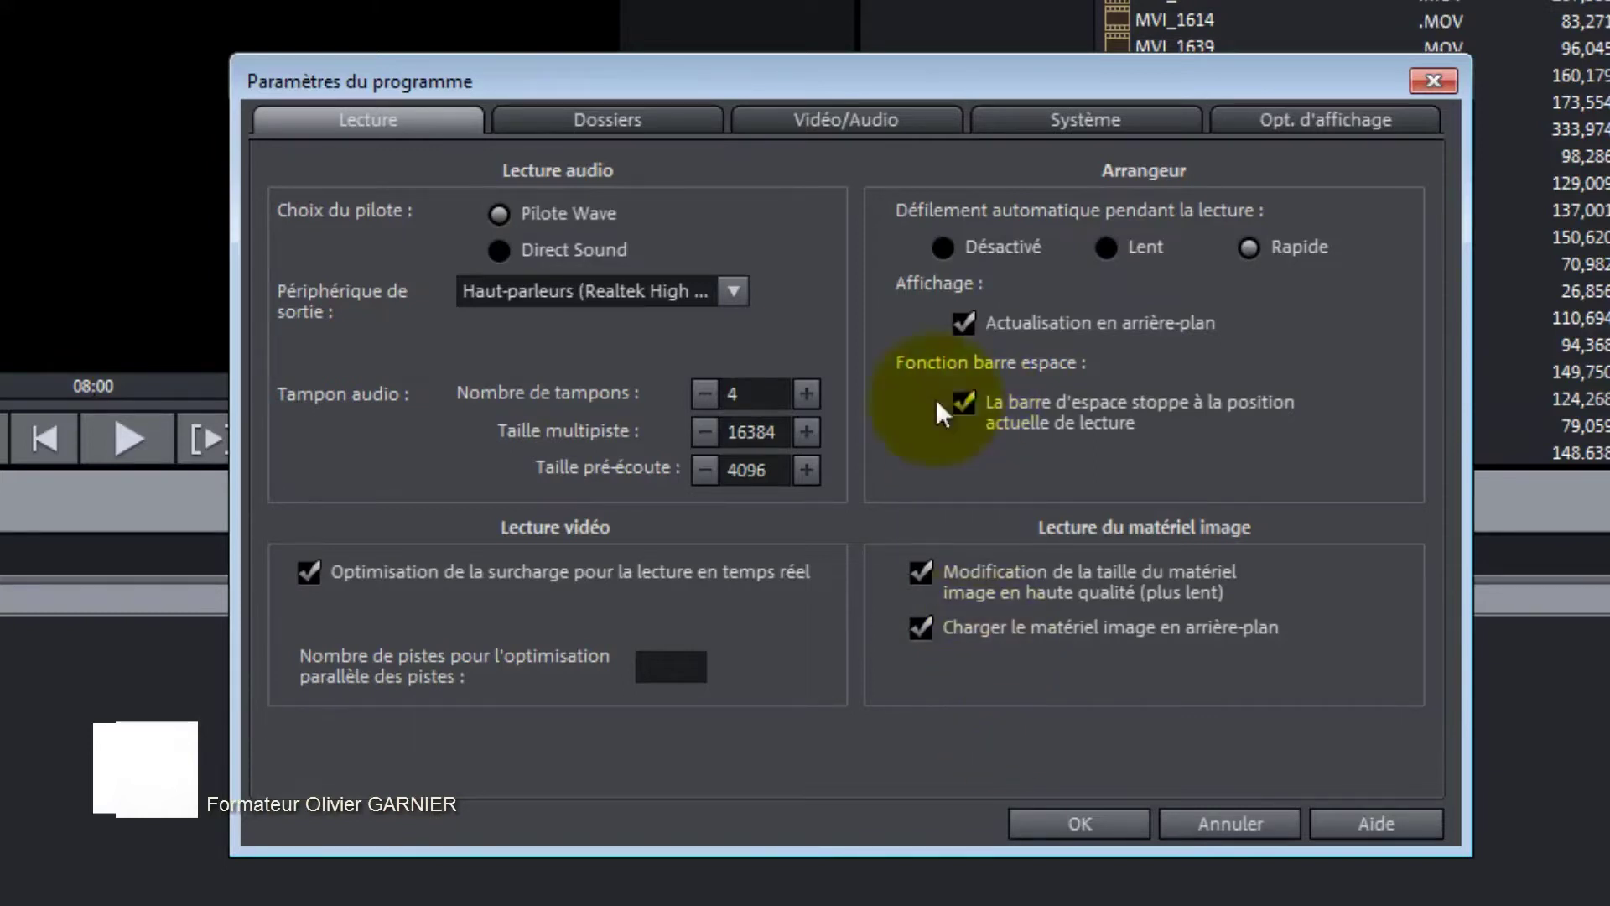
- Review the program's folder paths, disable "Vidéo/audio sur une piste" for the timeline and apply the settings
left_click(675, 117)
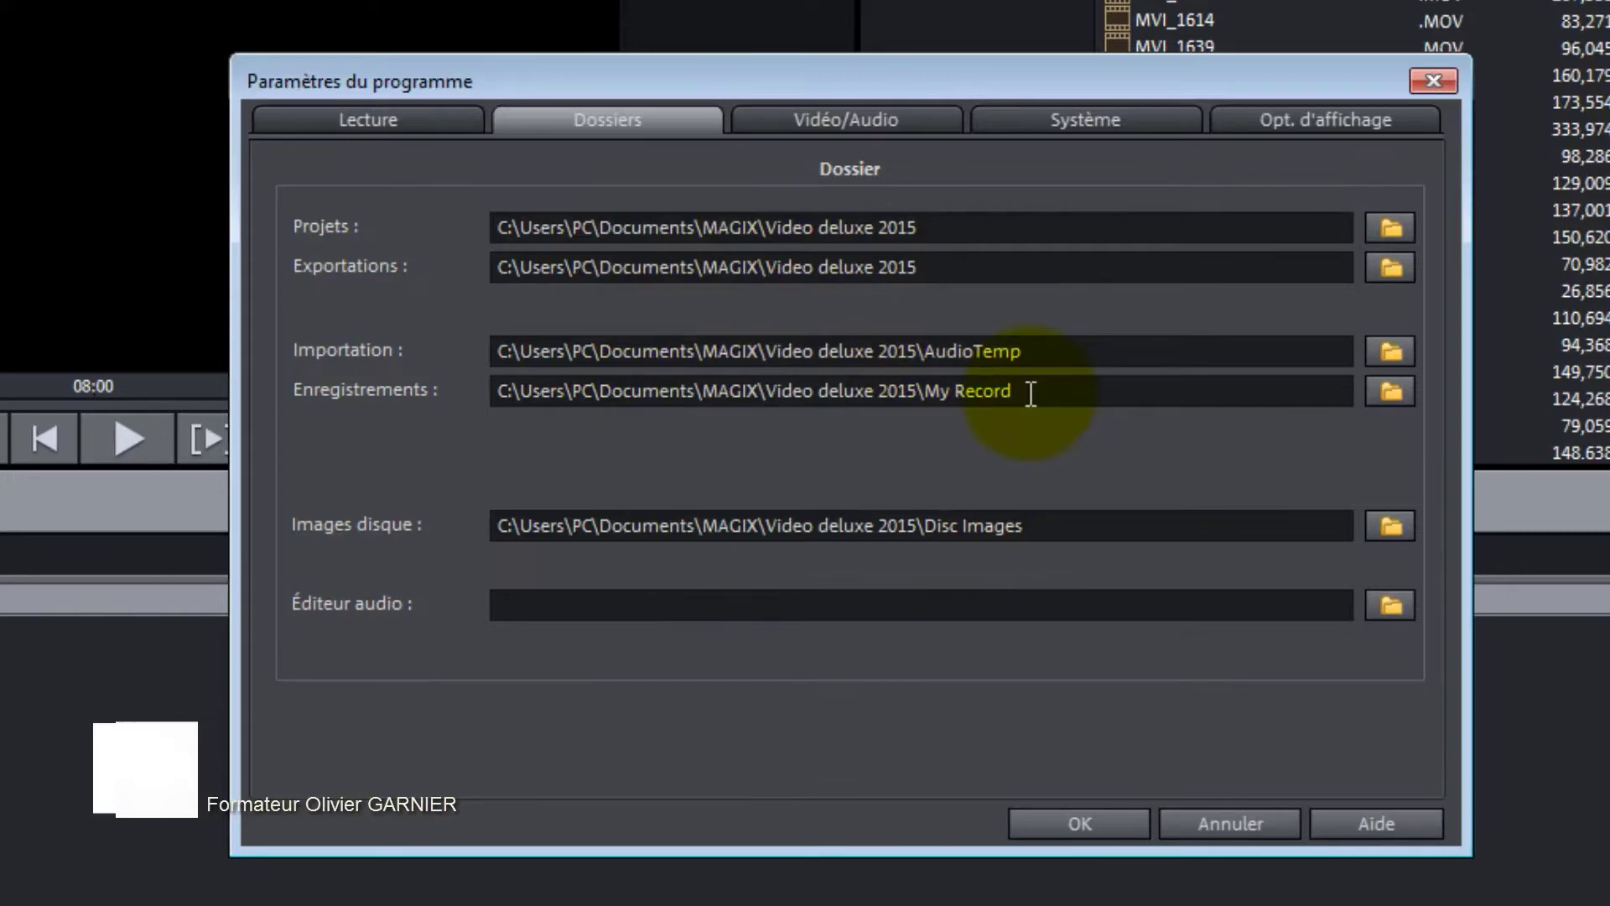
left_click(830, 117)
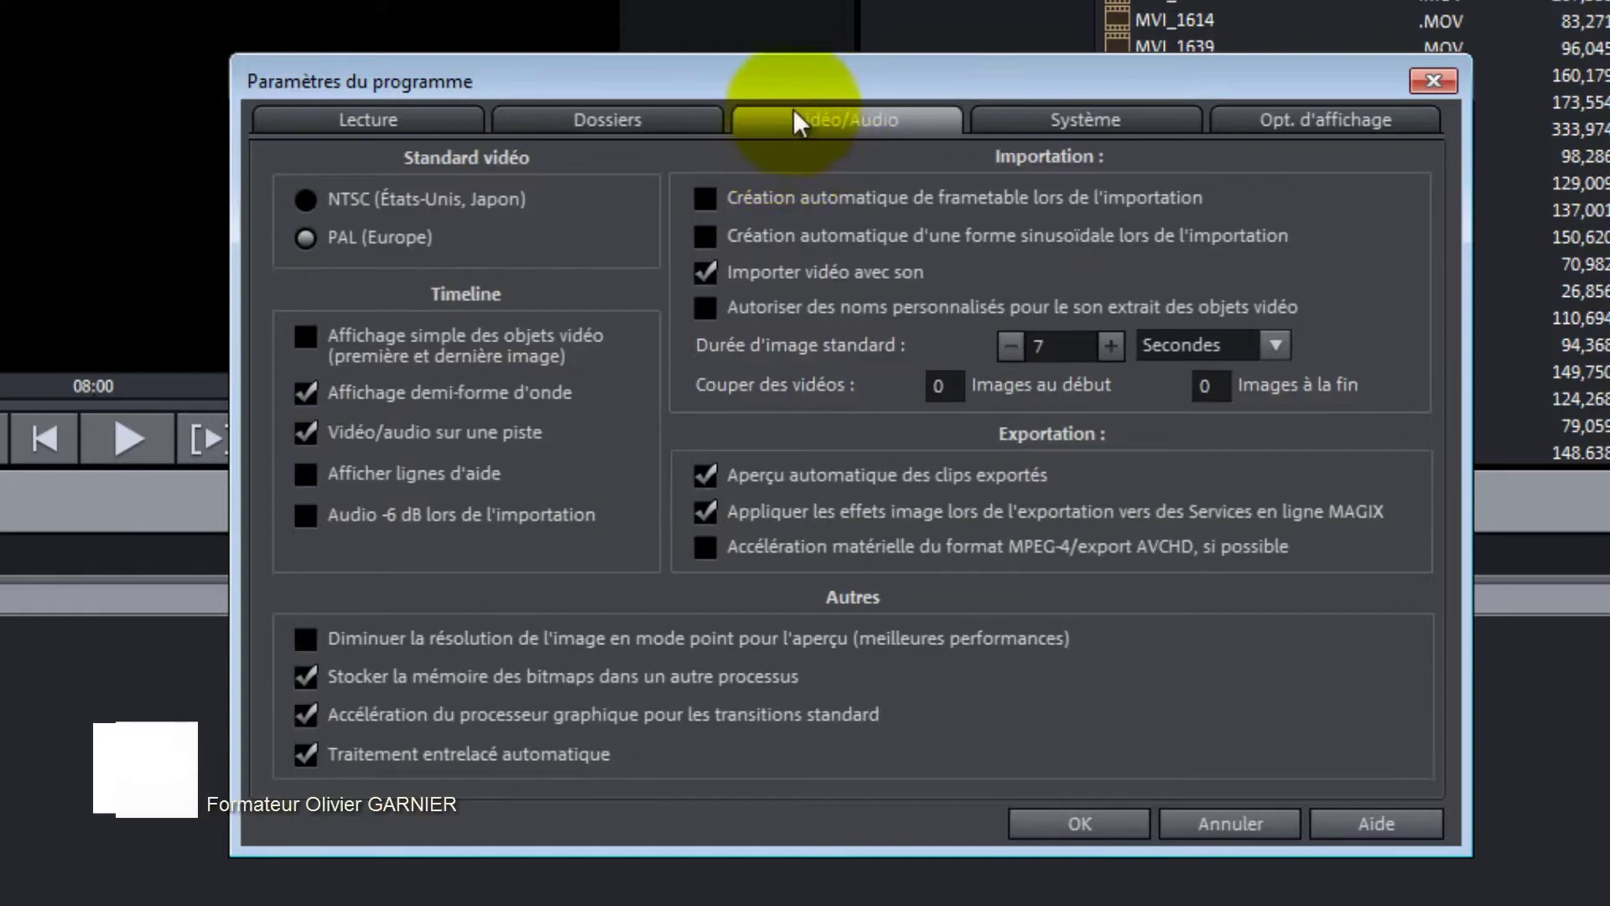
left_click(411, 431)
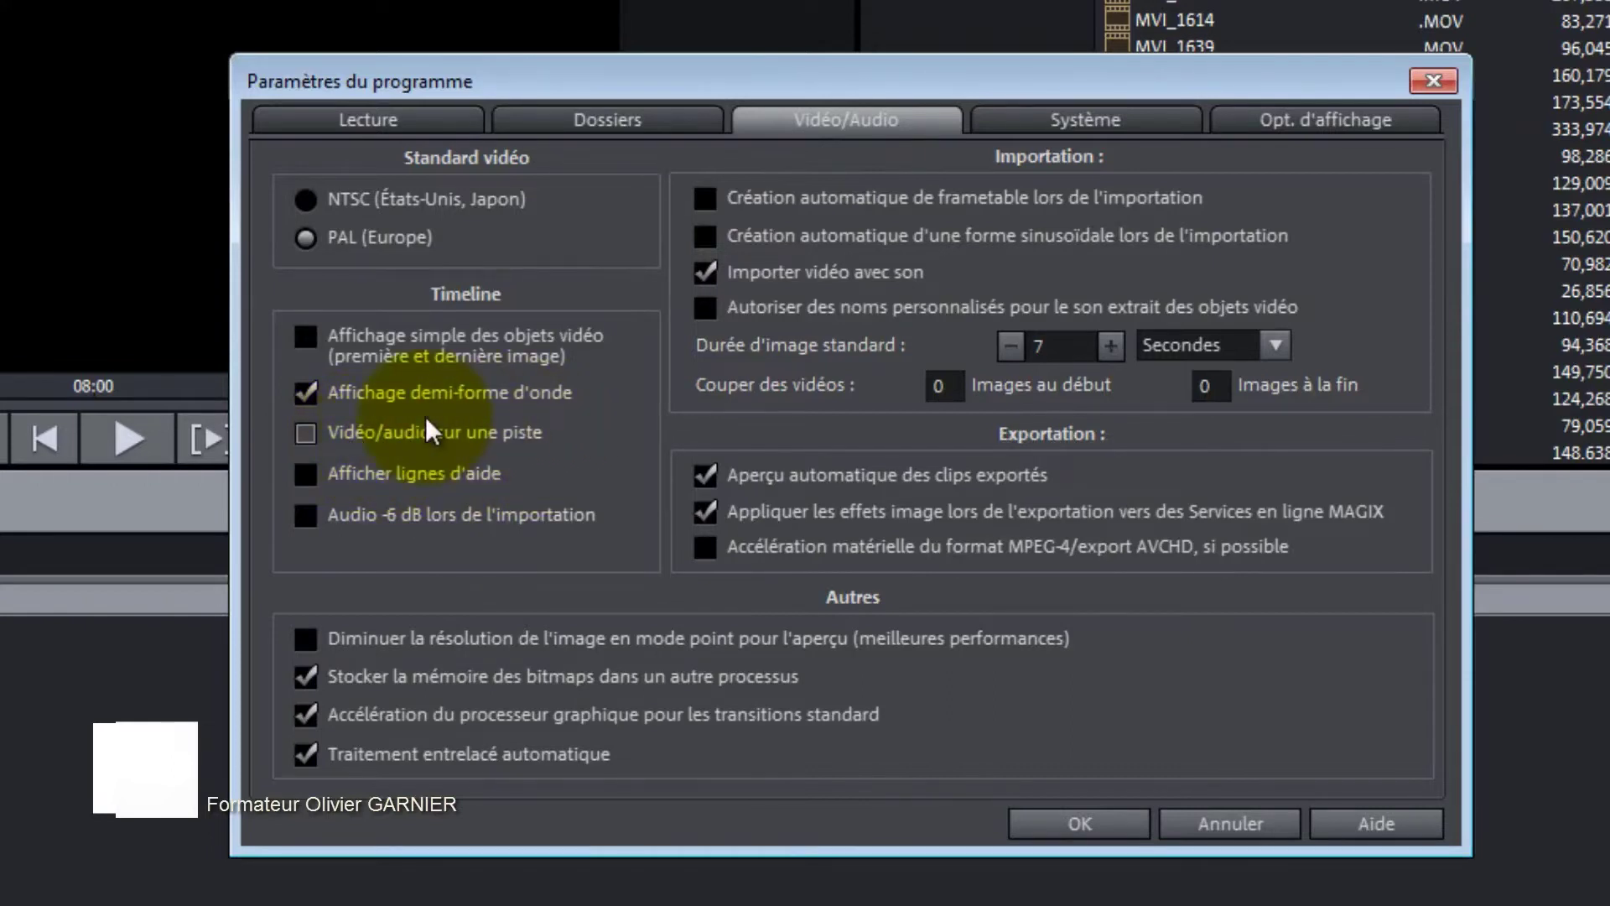
left_click(1090, 822)
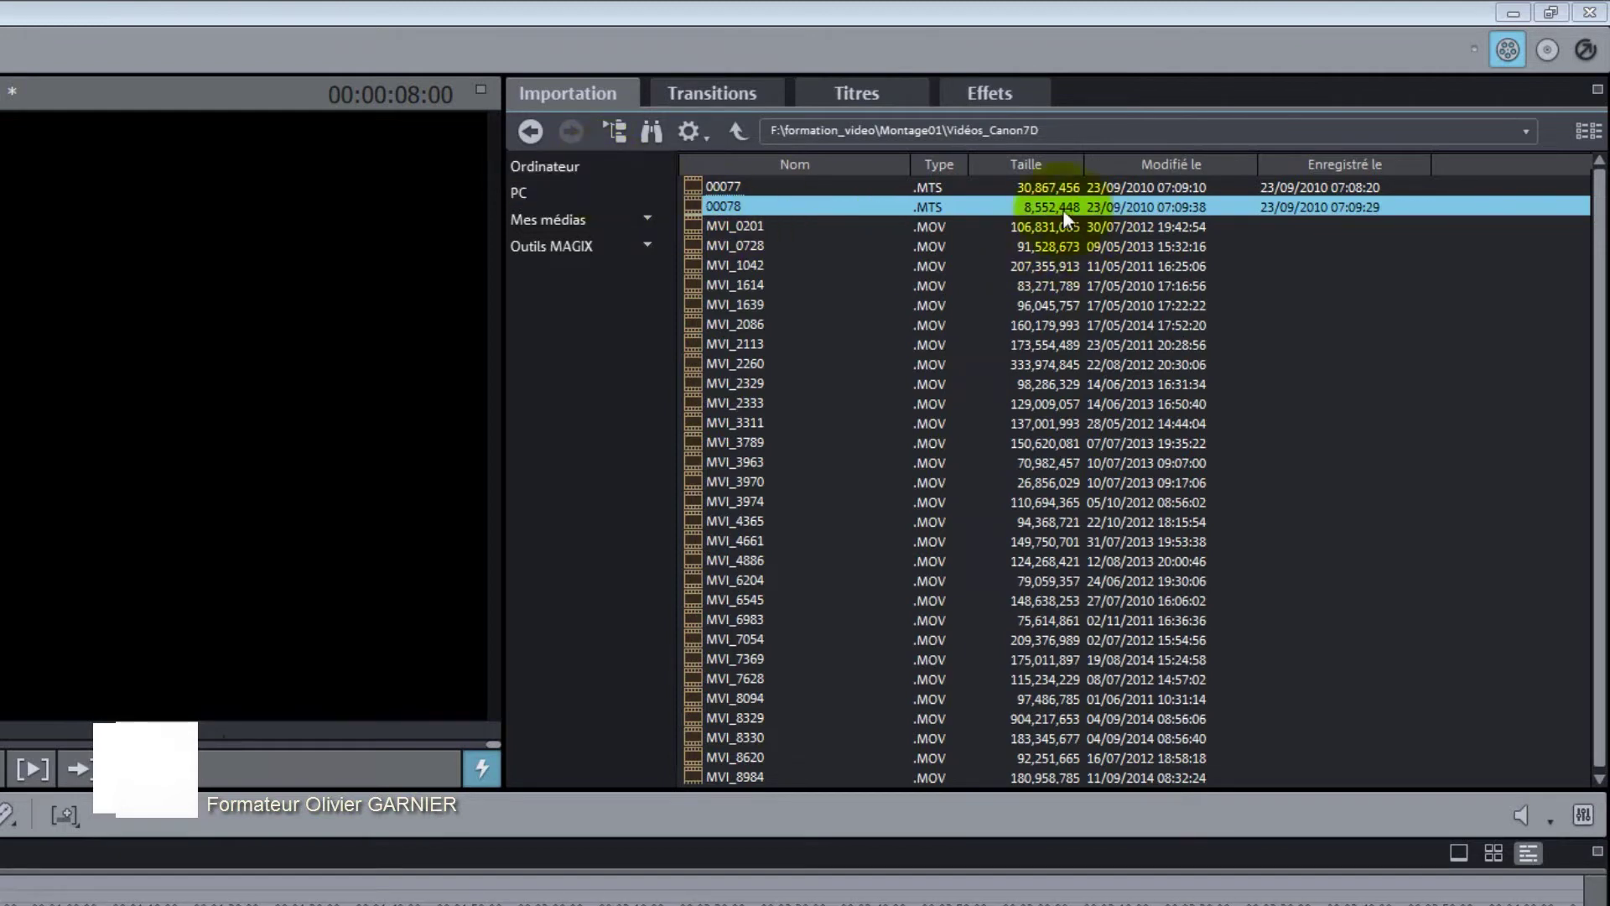
- Try the Liste view for the video files in the Vidéos_Canon7D folder and return to the Détails view
left_click(941, 208)
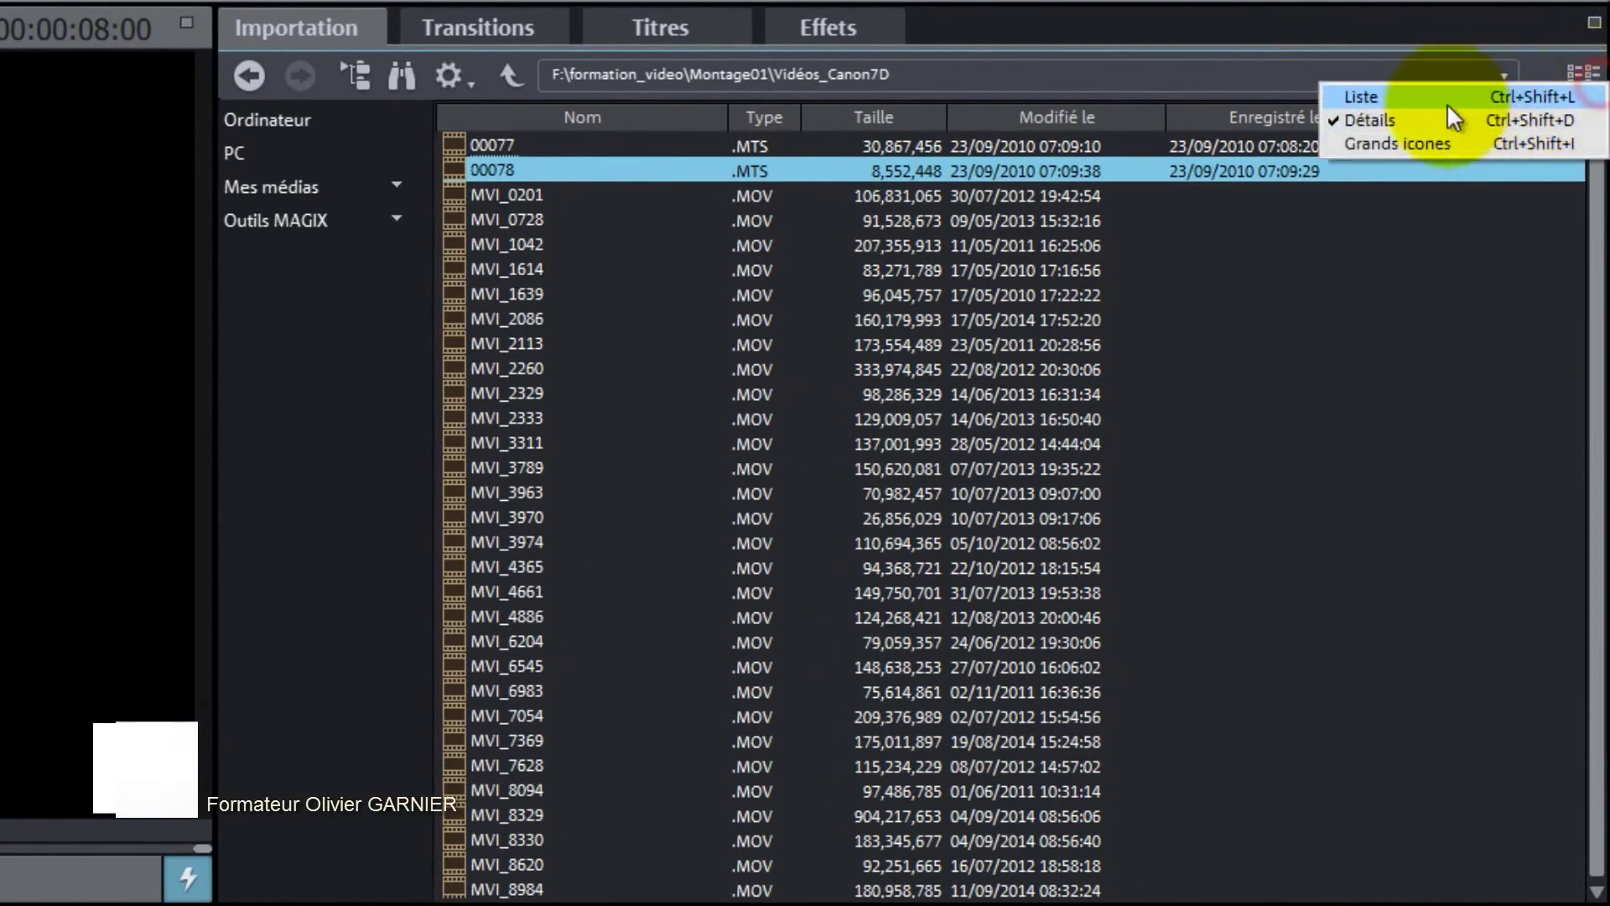
left_click(1449, 98)
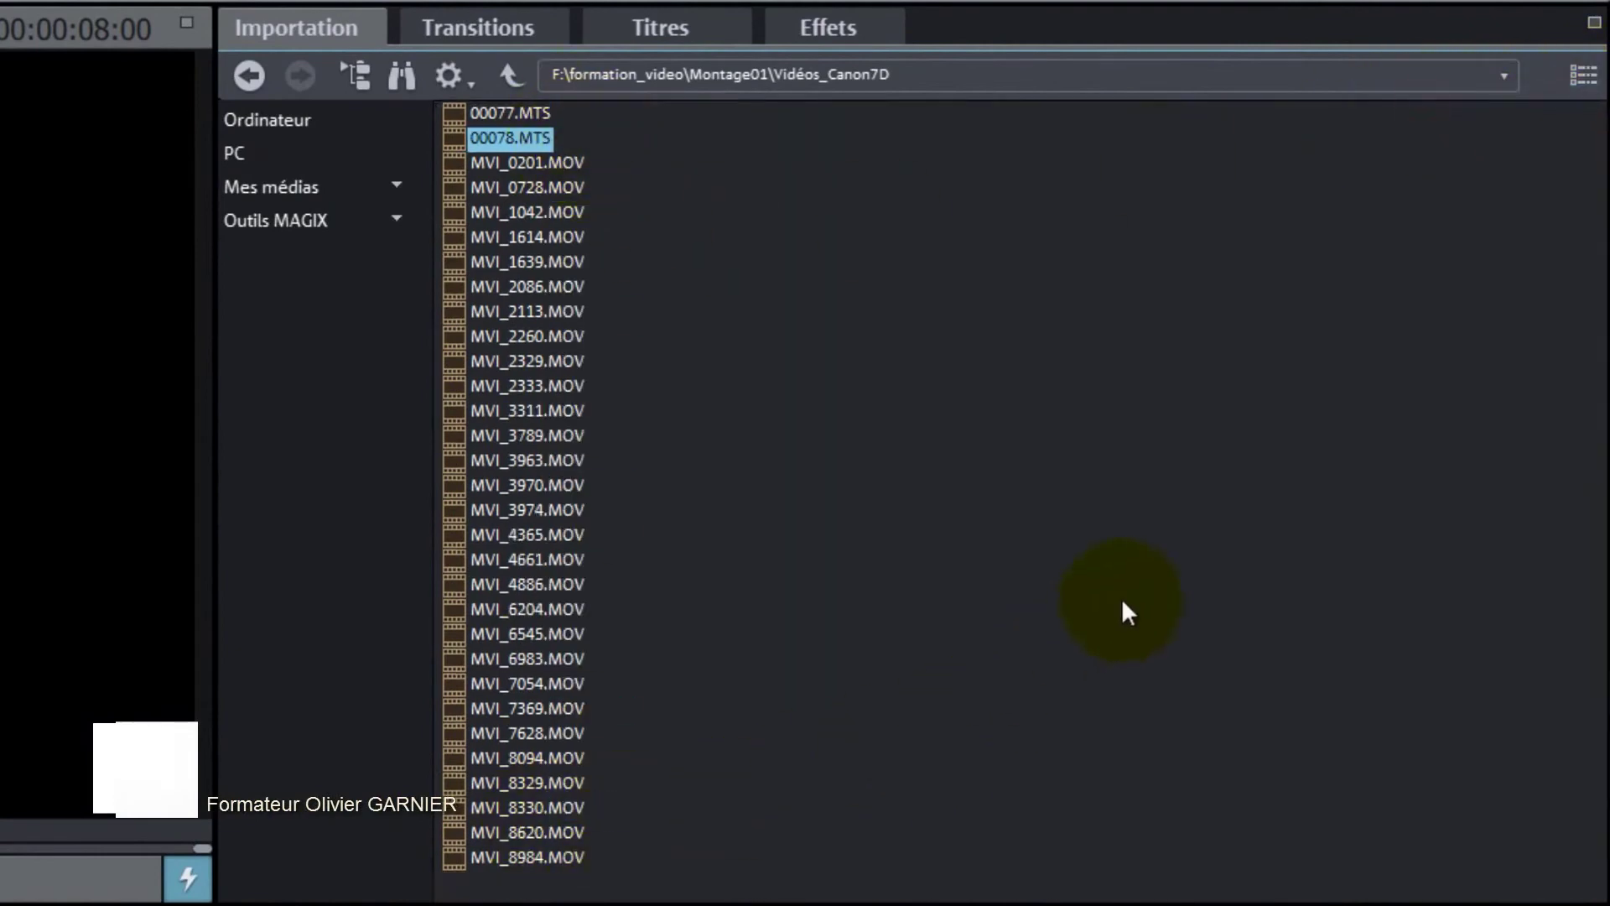
left_click(1578, 77)
left_click(1437, 123)
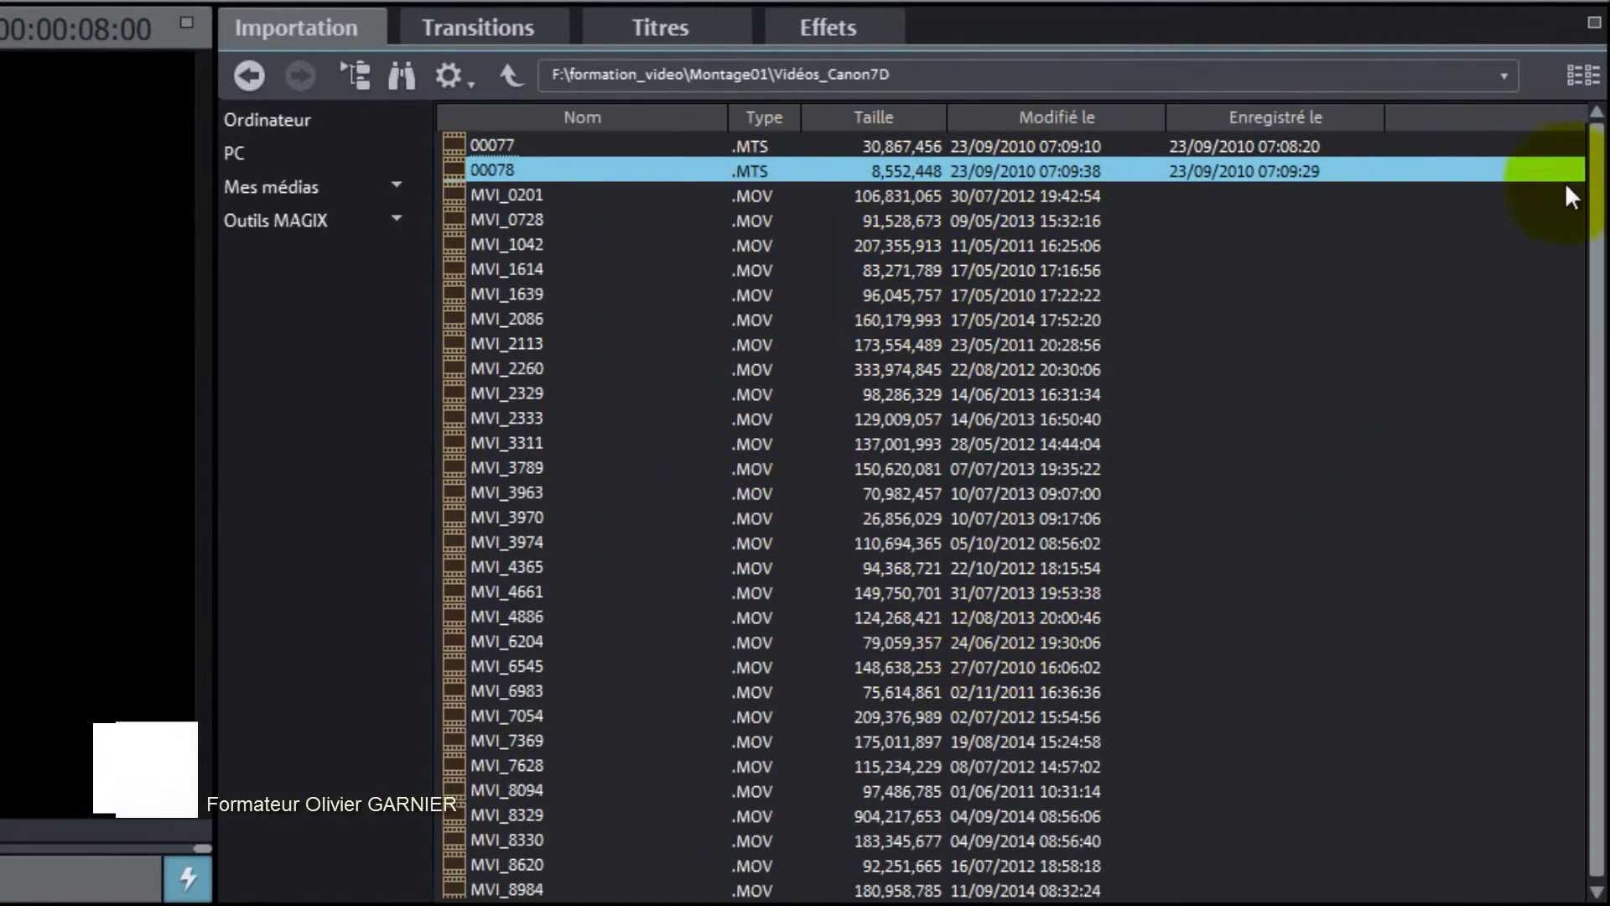
- Display the folder's video files as Grands icones, enlarge their thumbnails and select MVI_0201.MOV
left_click(1573, 84)
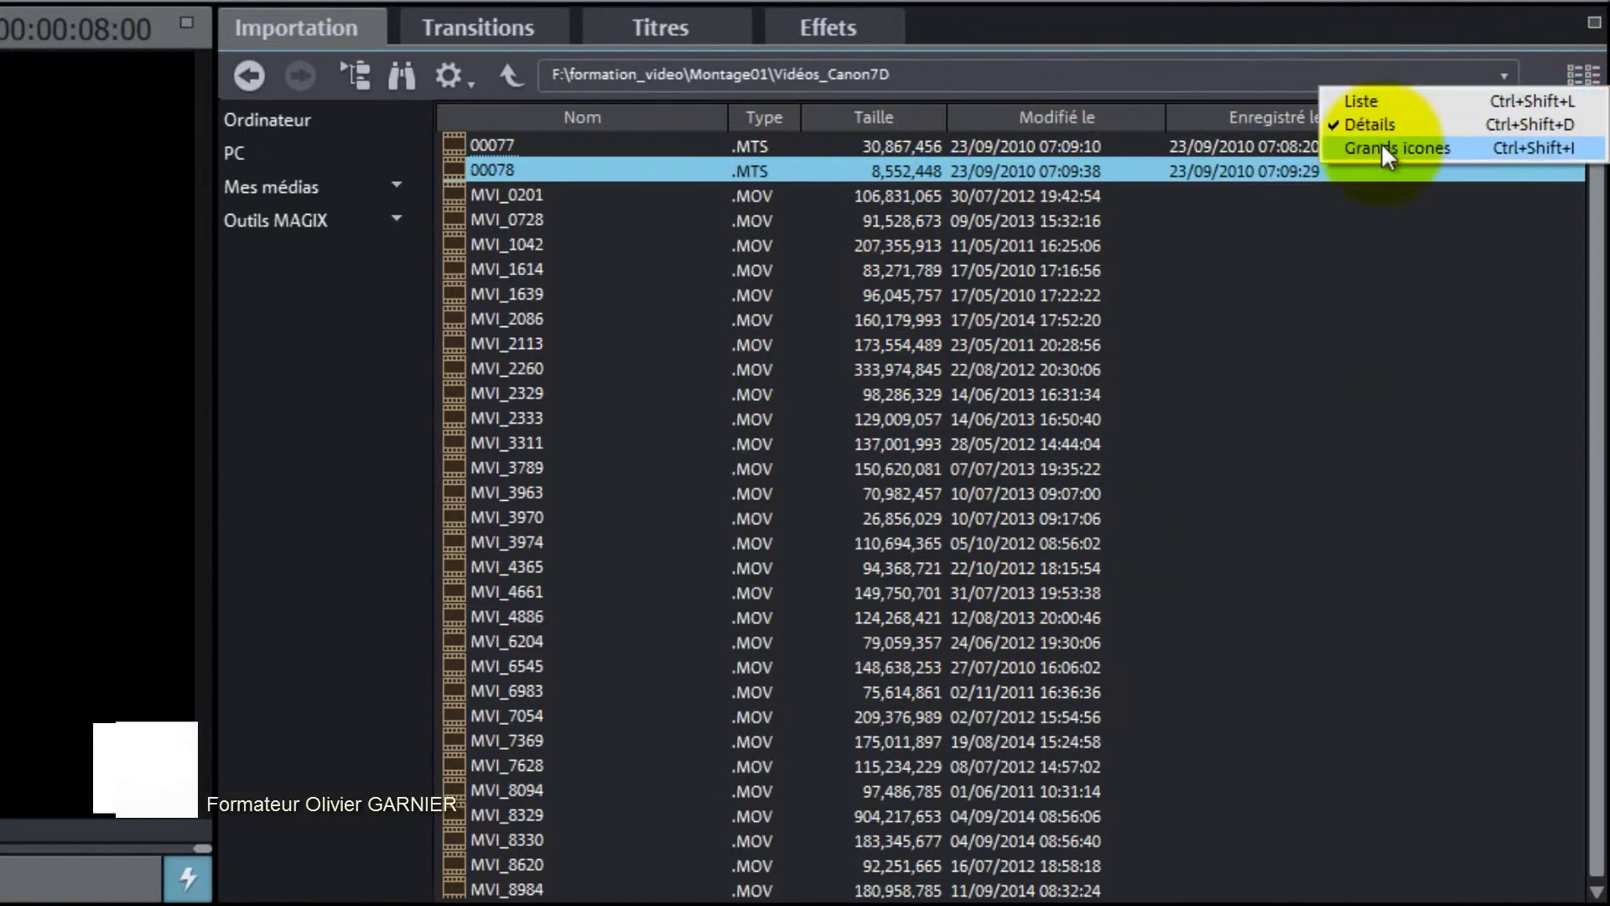
left_click(1360, 149)
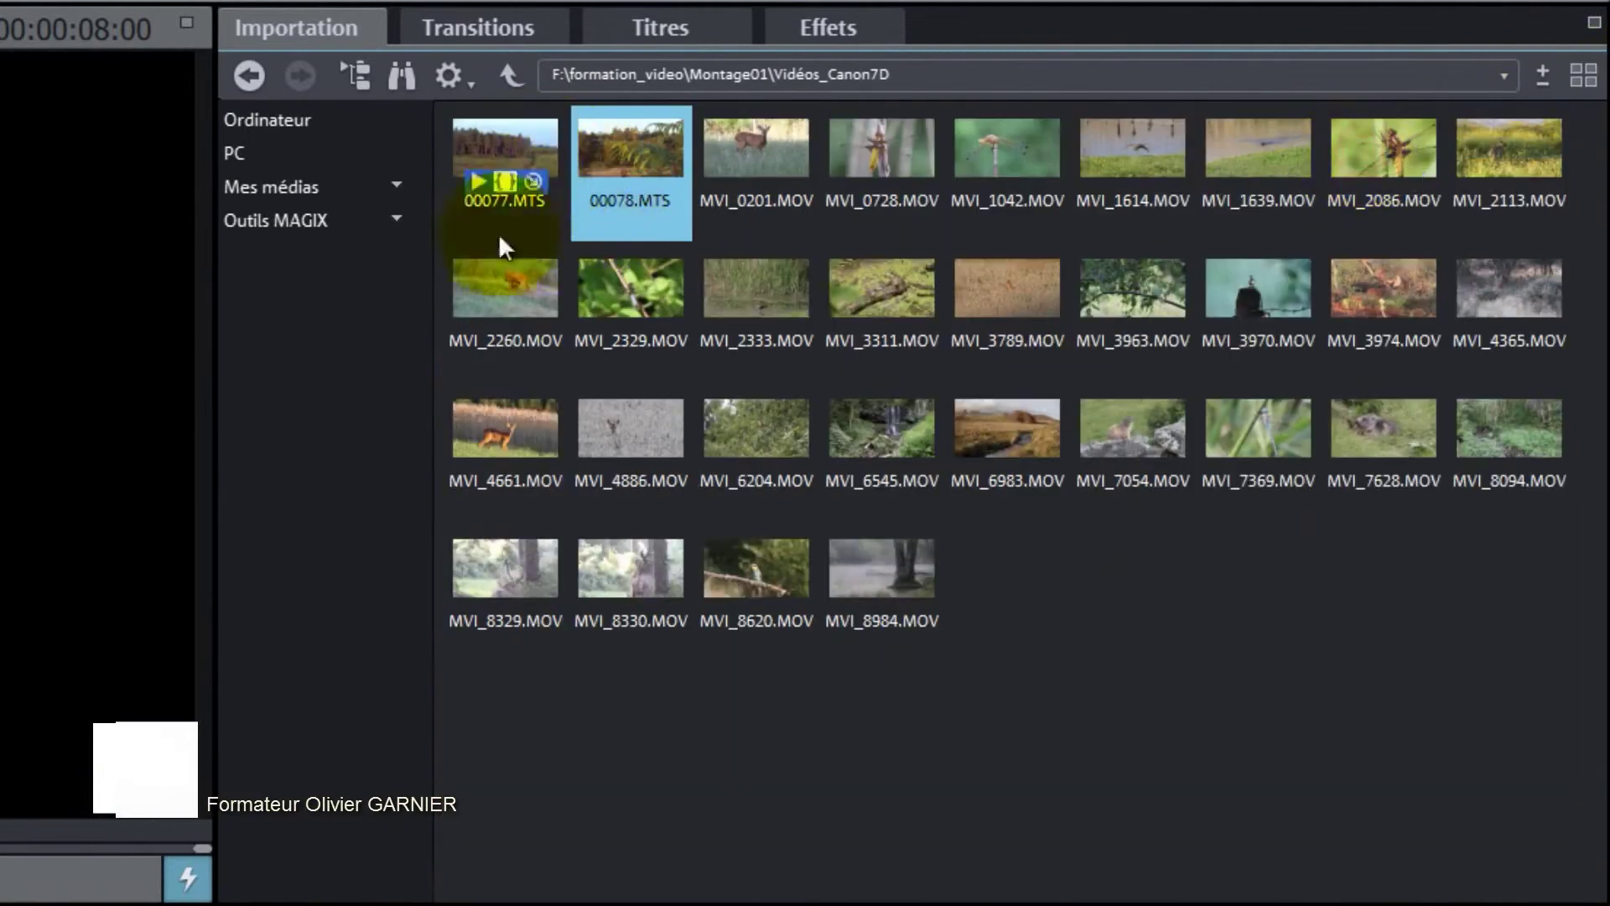
mouse_move(906, 185)
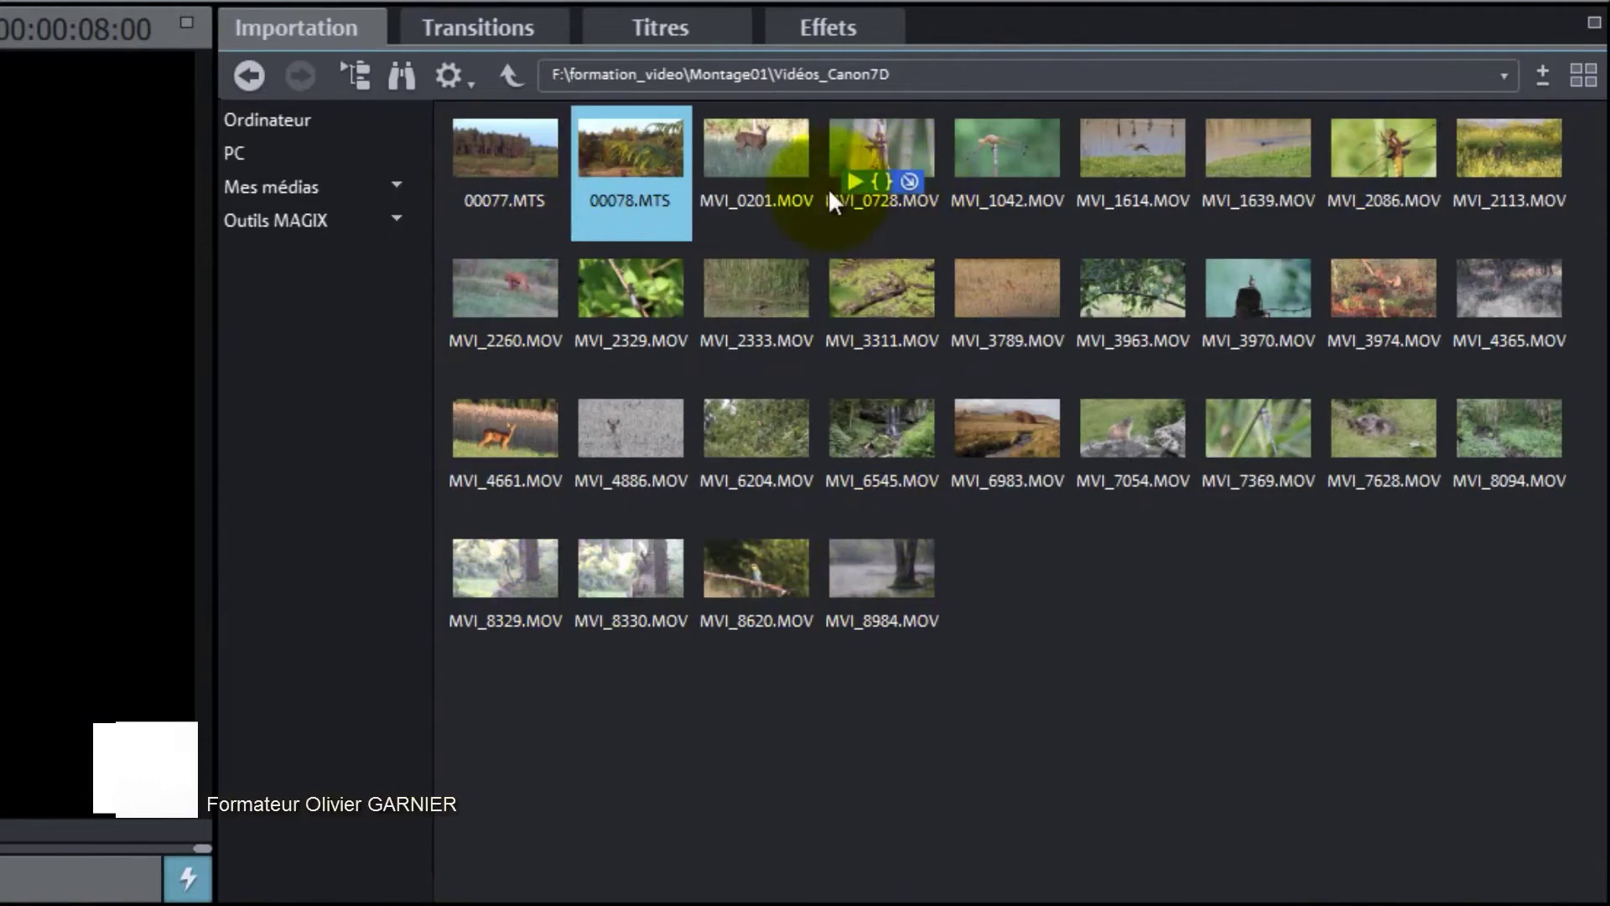
left_click(1543, 84)
left_click(1545, 113)
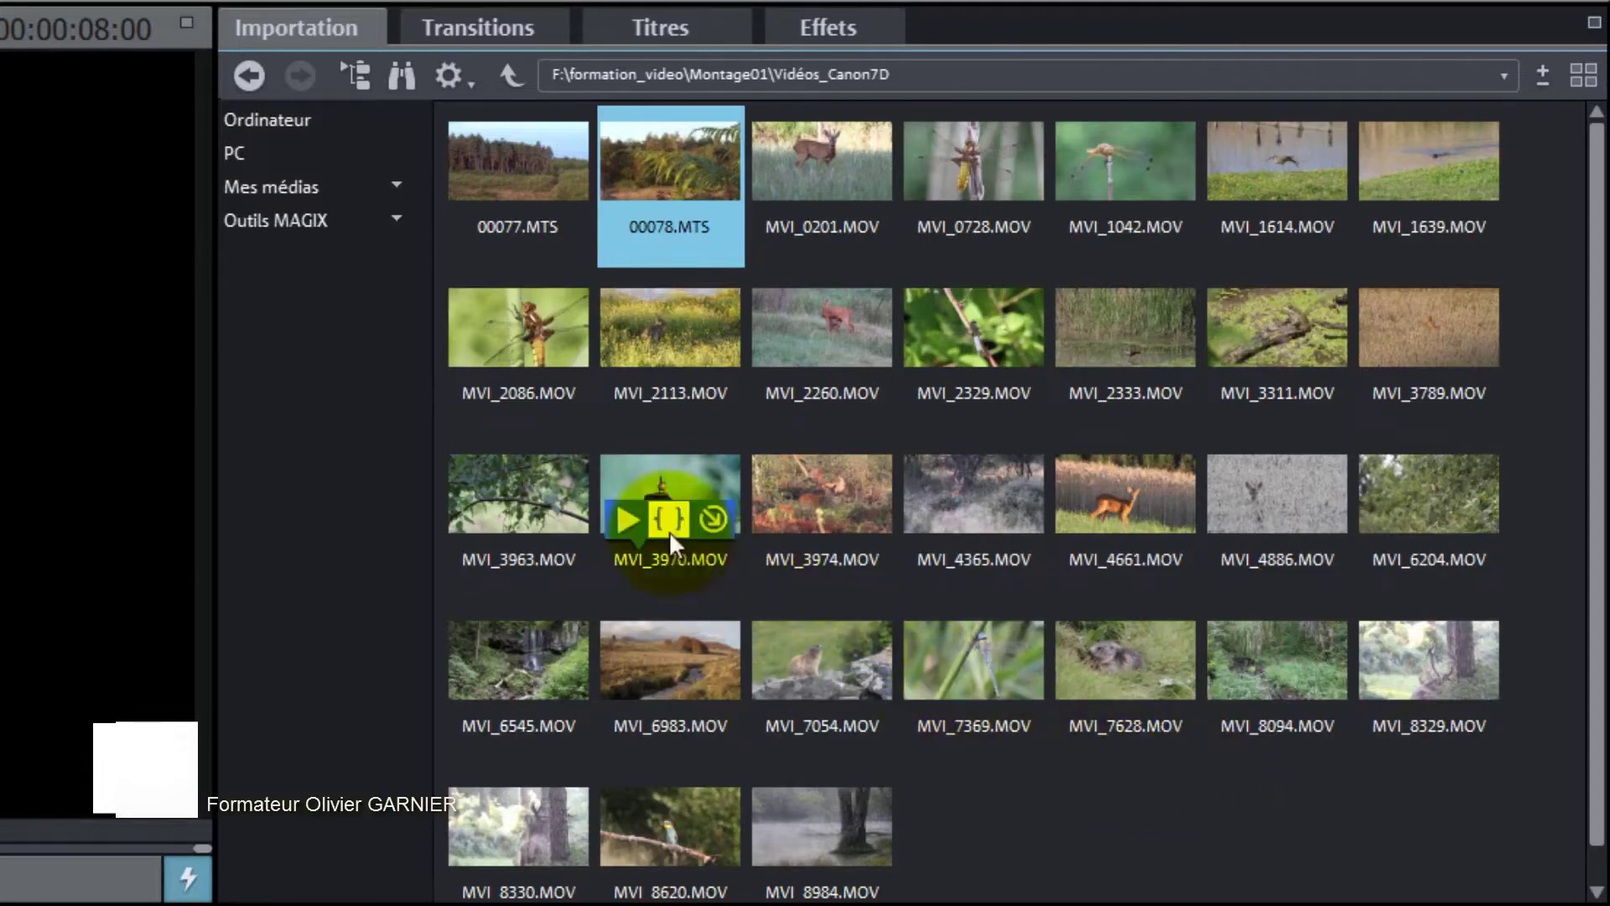
mouse_move(808, 507)
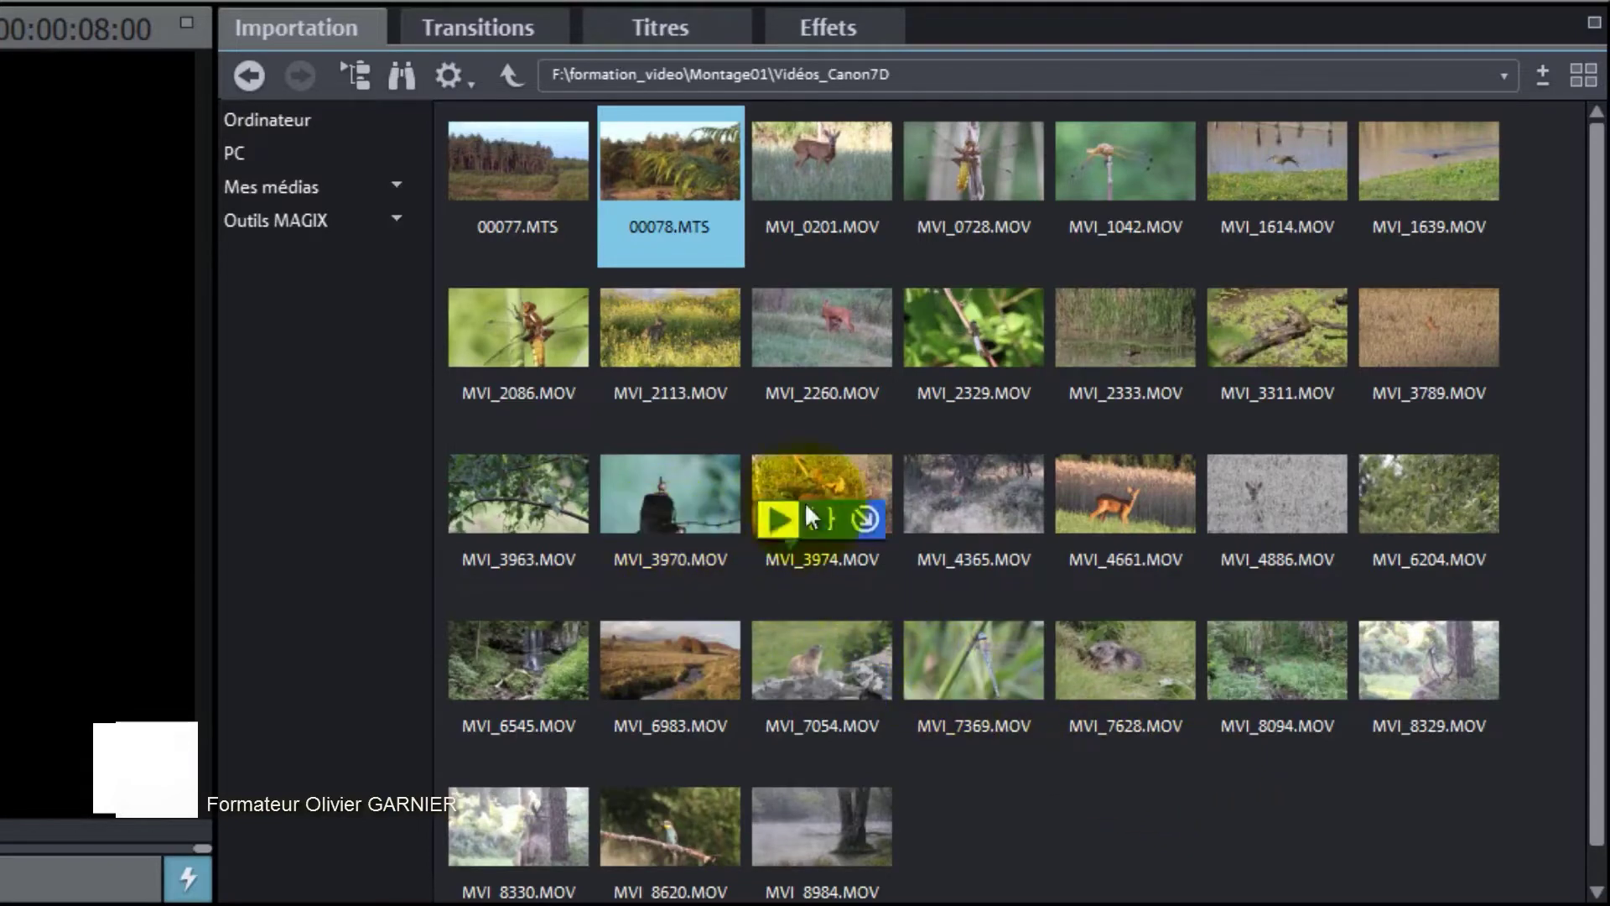
left_click(834, 151)
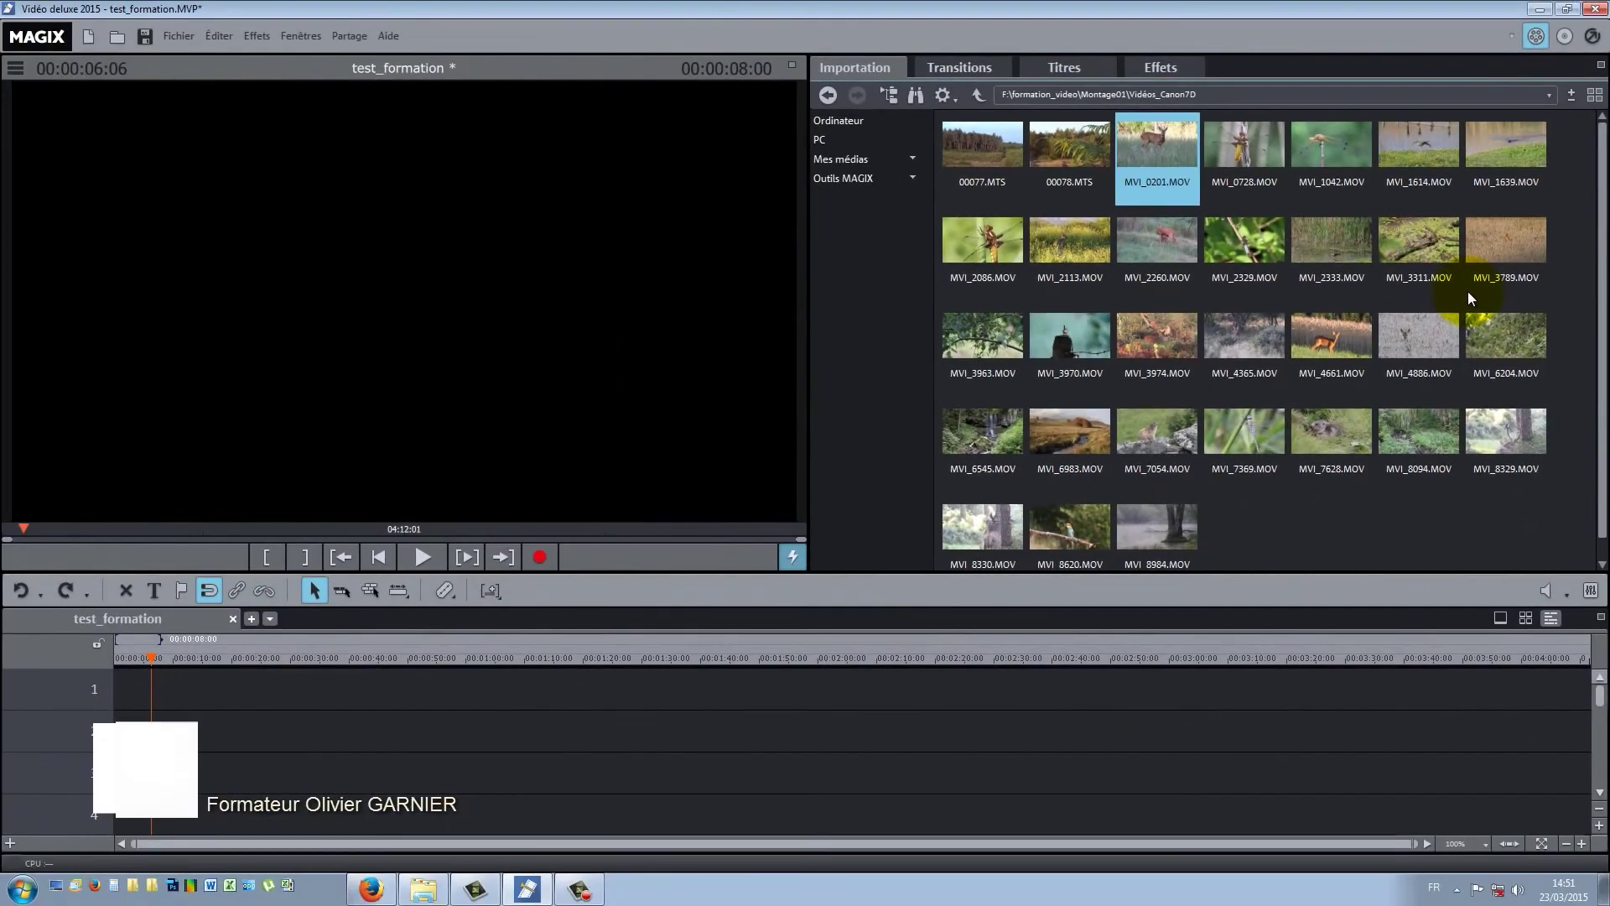
- Place MVI_6983.MOV on track 1 and move it to the start of the timeline
left_click_drag(1070, 423, 252, 691)
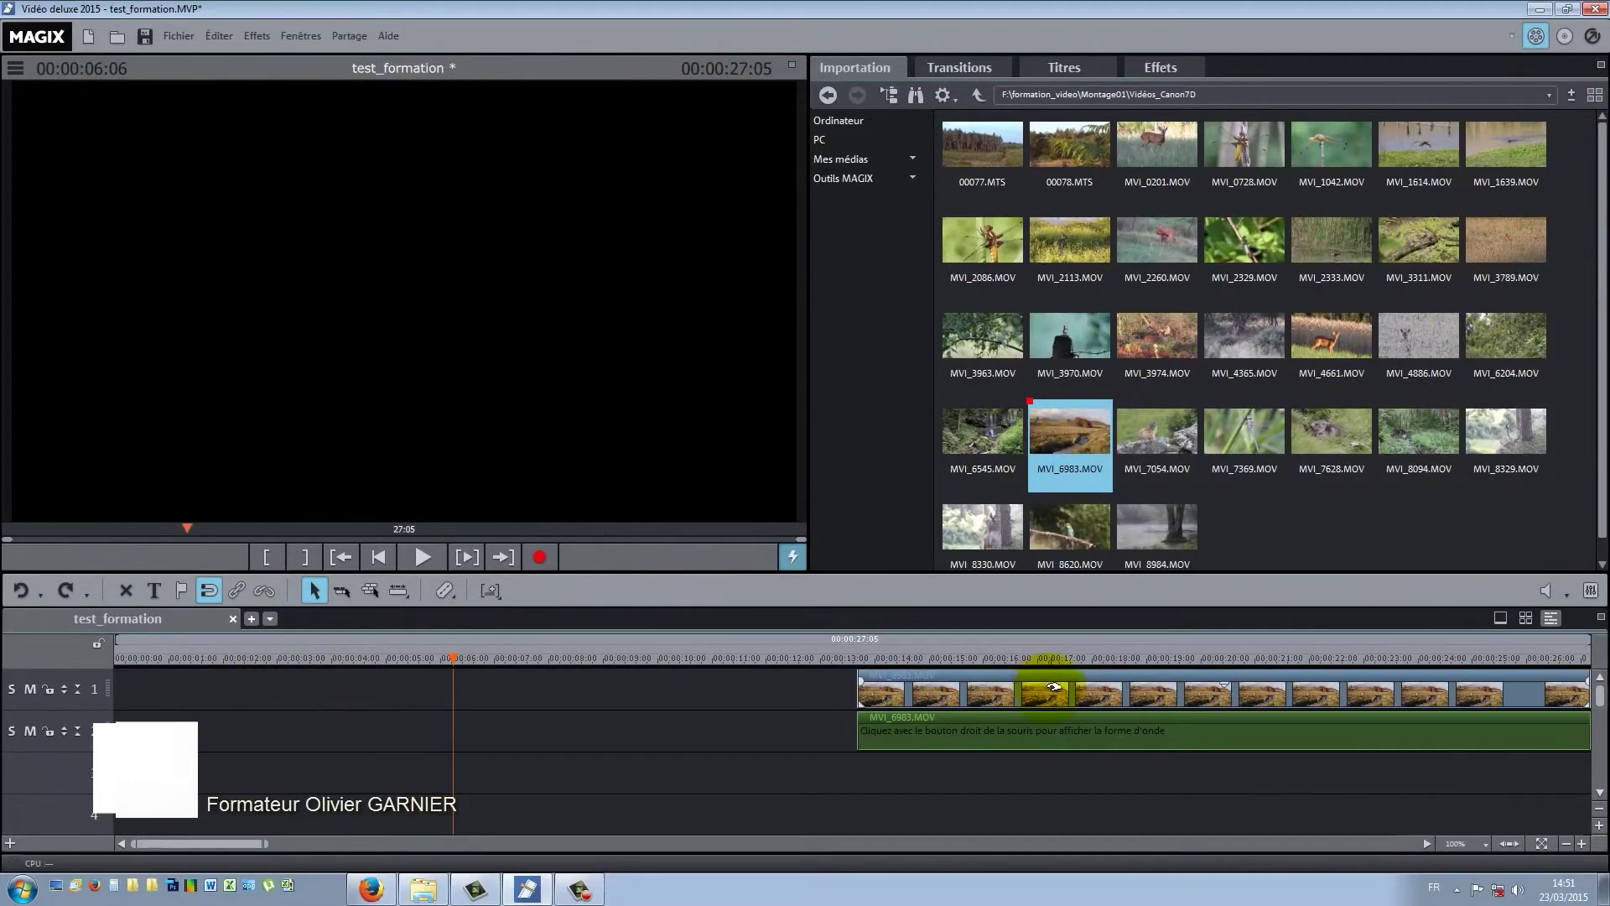
left_click_drag(1055, 687, 358, 670)
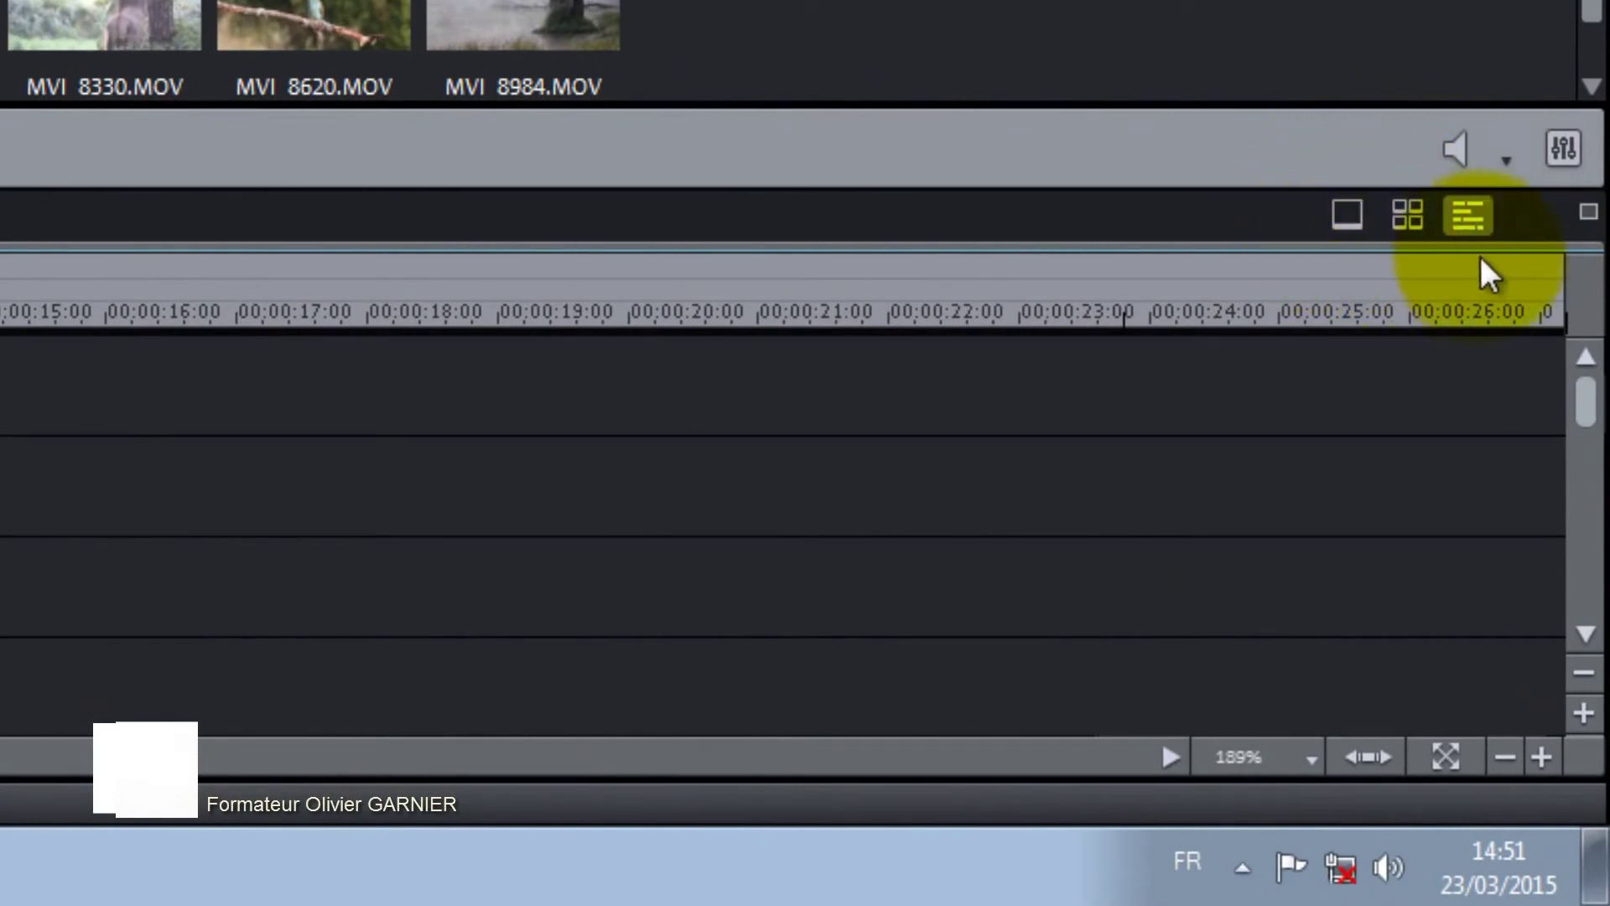
- Look at the project in Storyboard mode and in the scene overview, and return to the timeline mode
left_click(1365, 221)
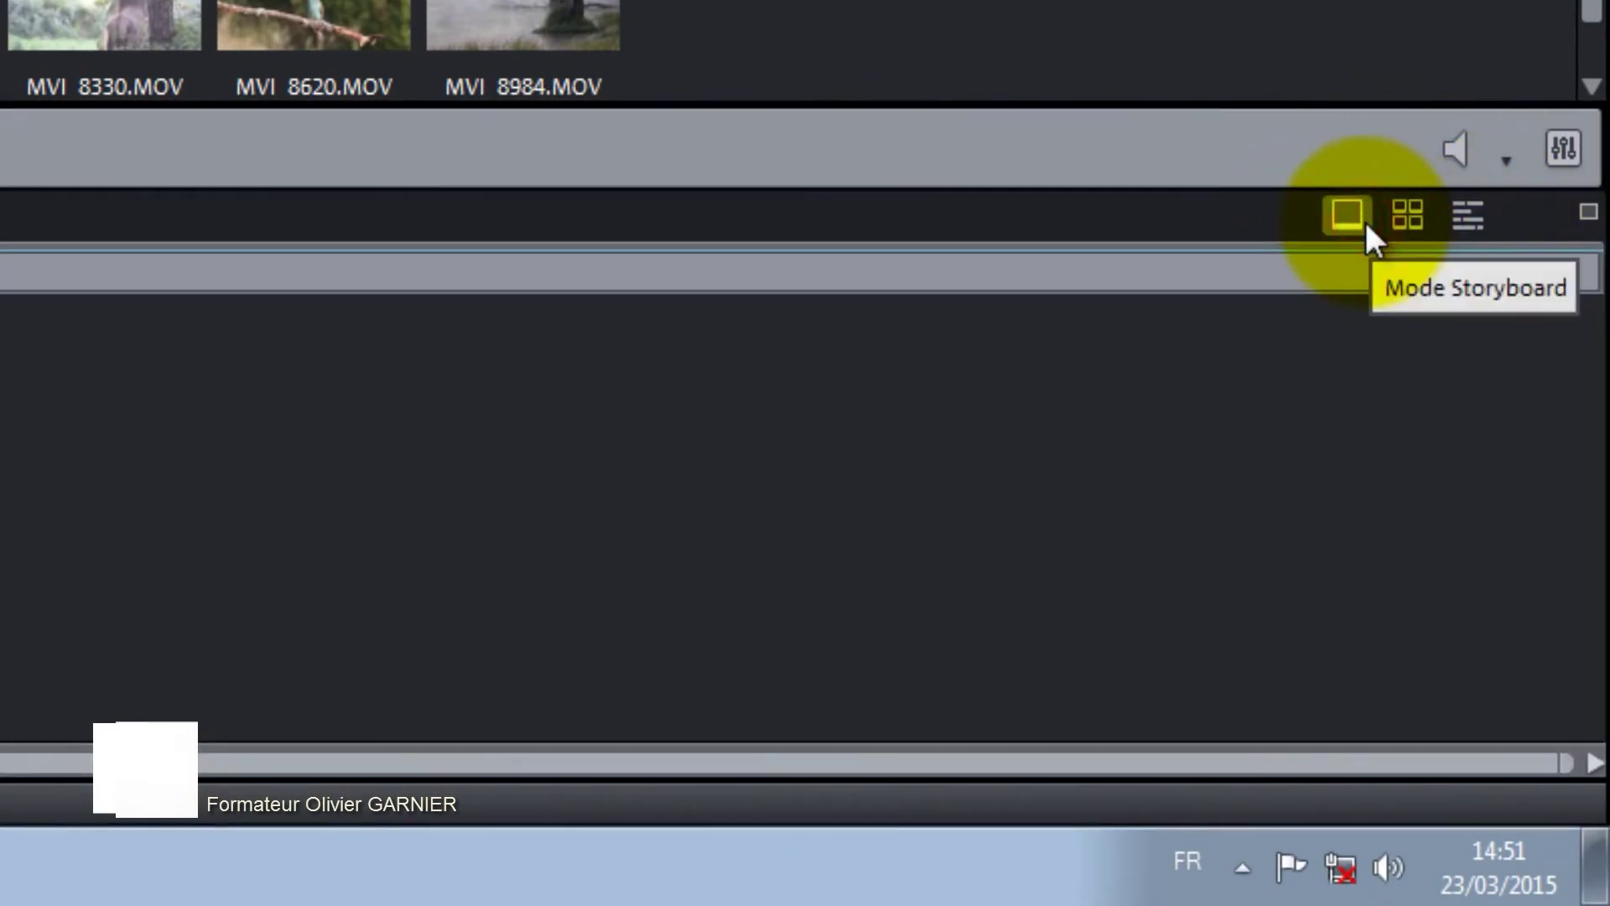
left_click(1401, 218)
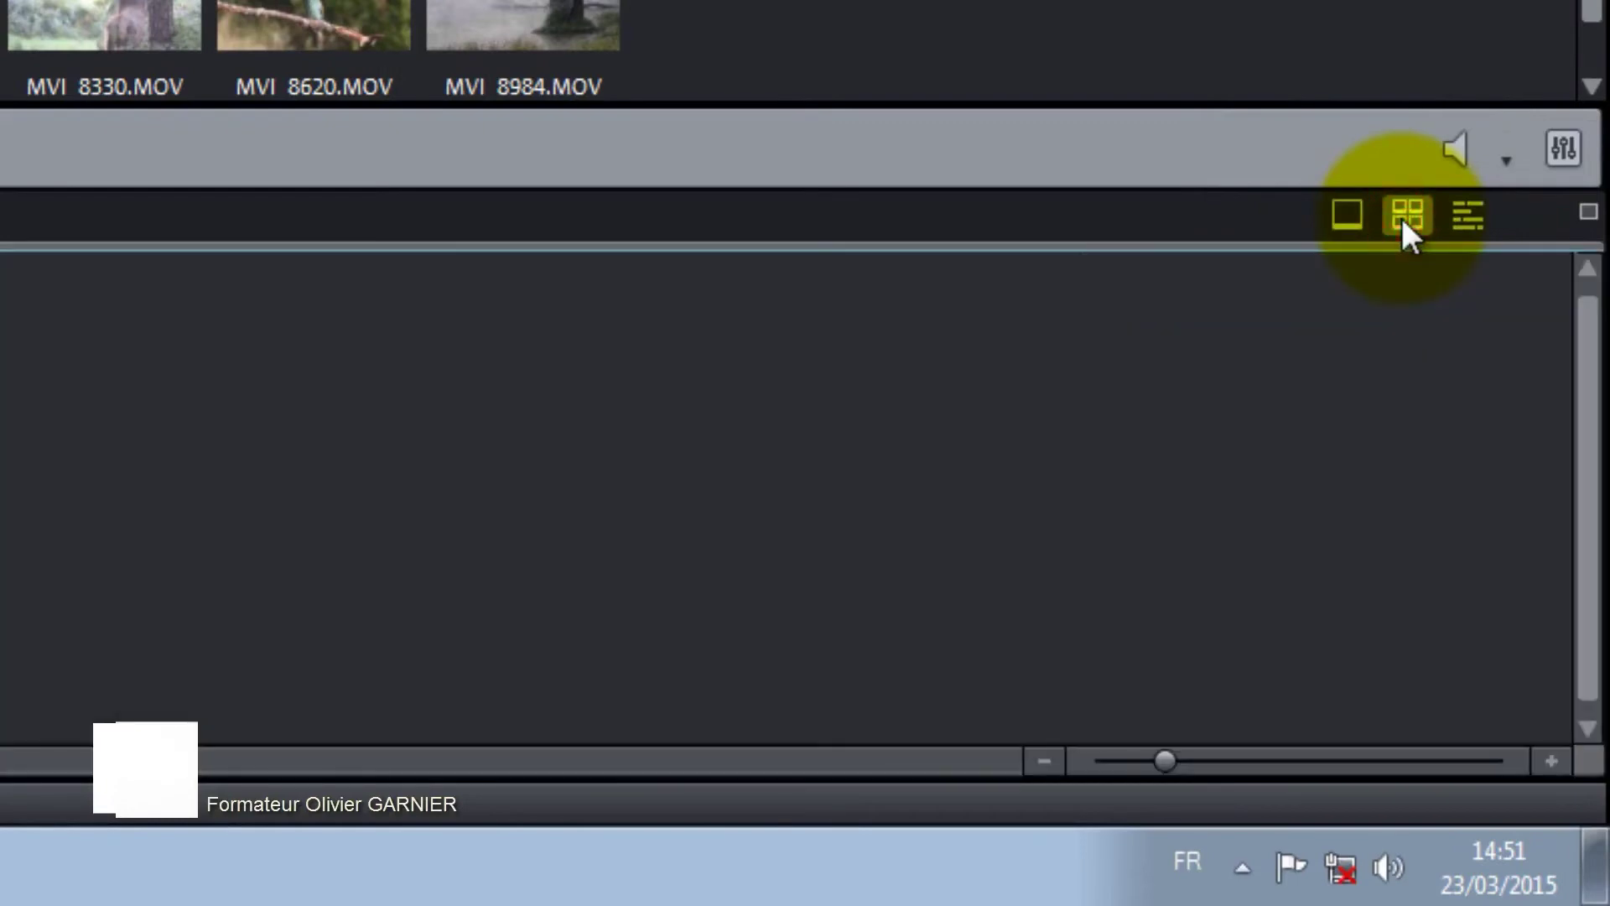
left_click(1465, 224)
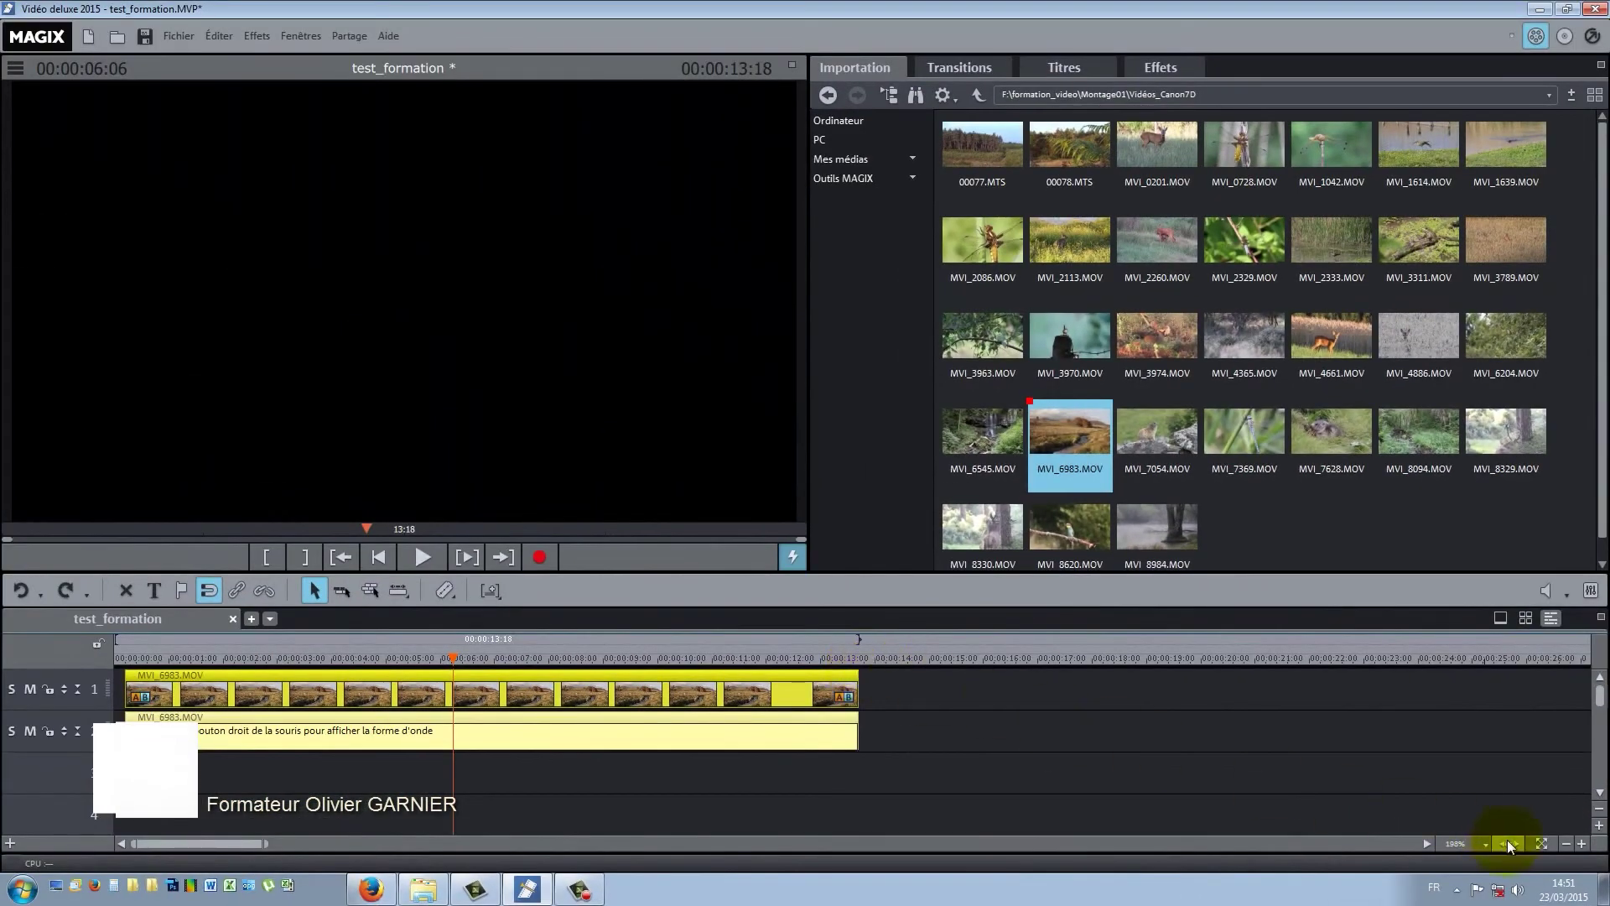
- Add MVI_0201.MOV to track 1 behind MVI_6983.MOV, leaving a gap between the two clips
left_click(1567, 842)
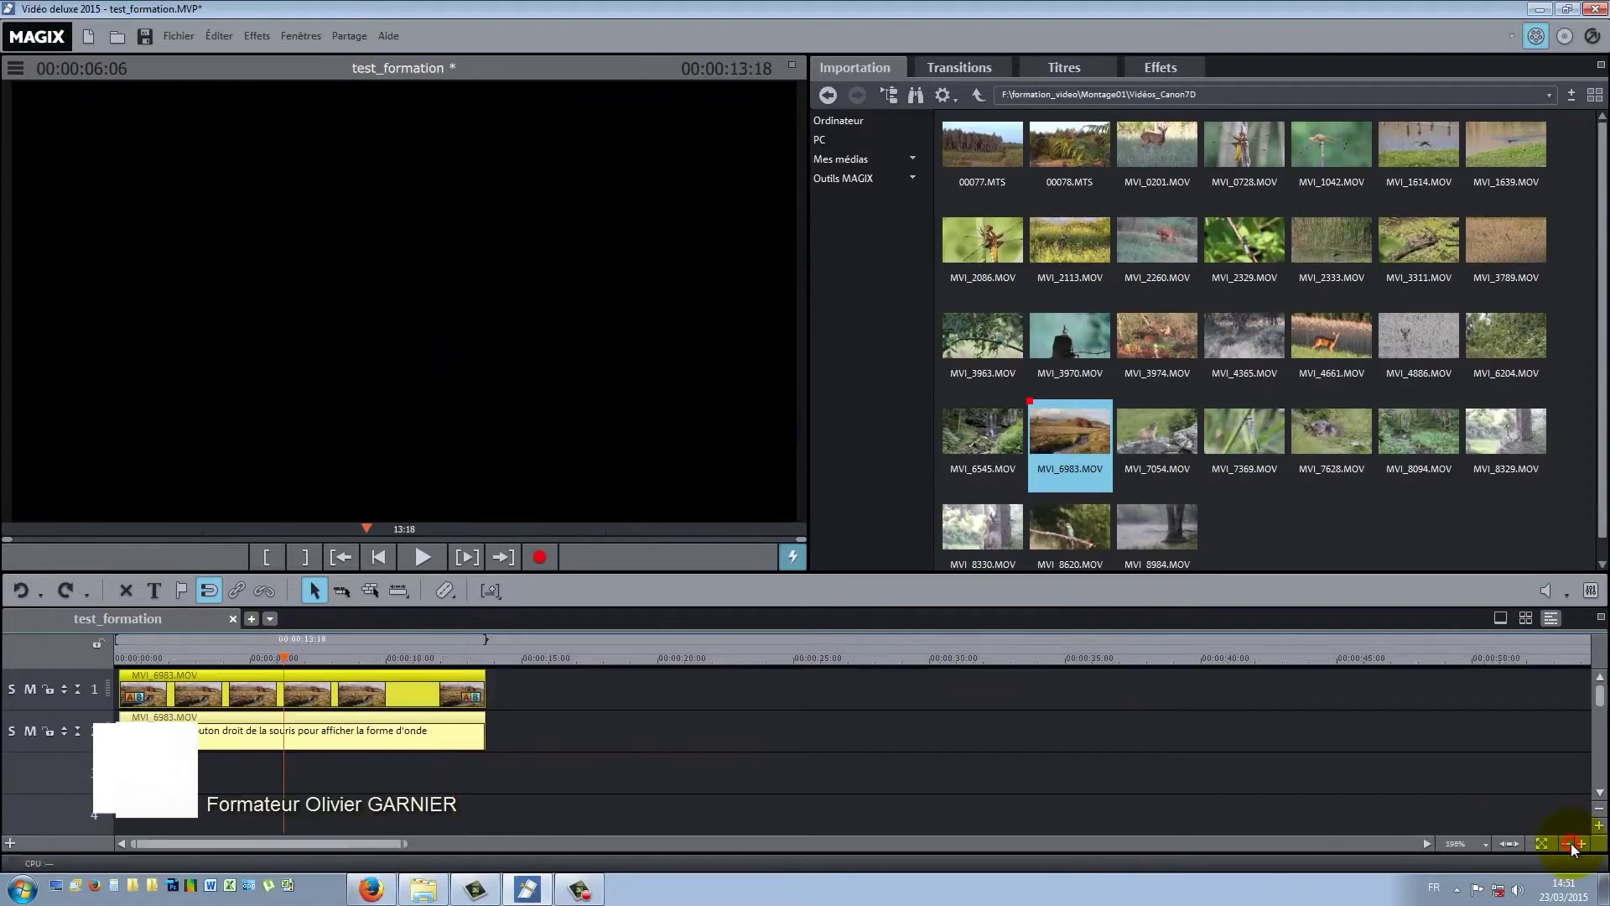
left_click(1567, 843)
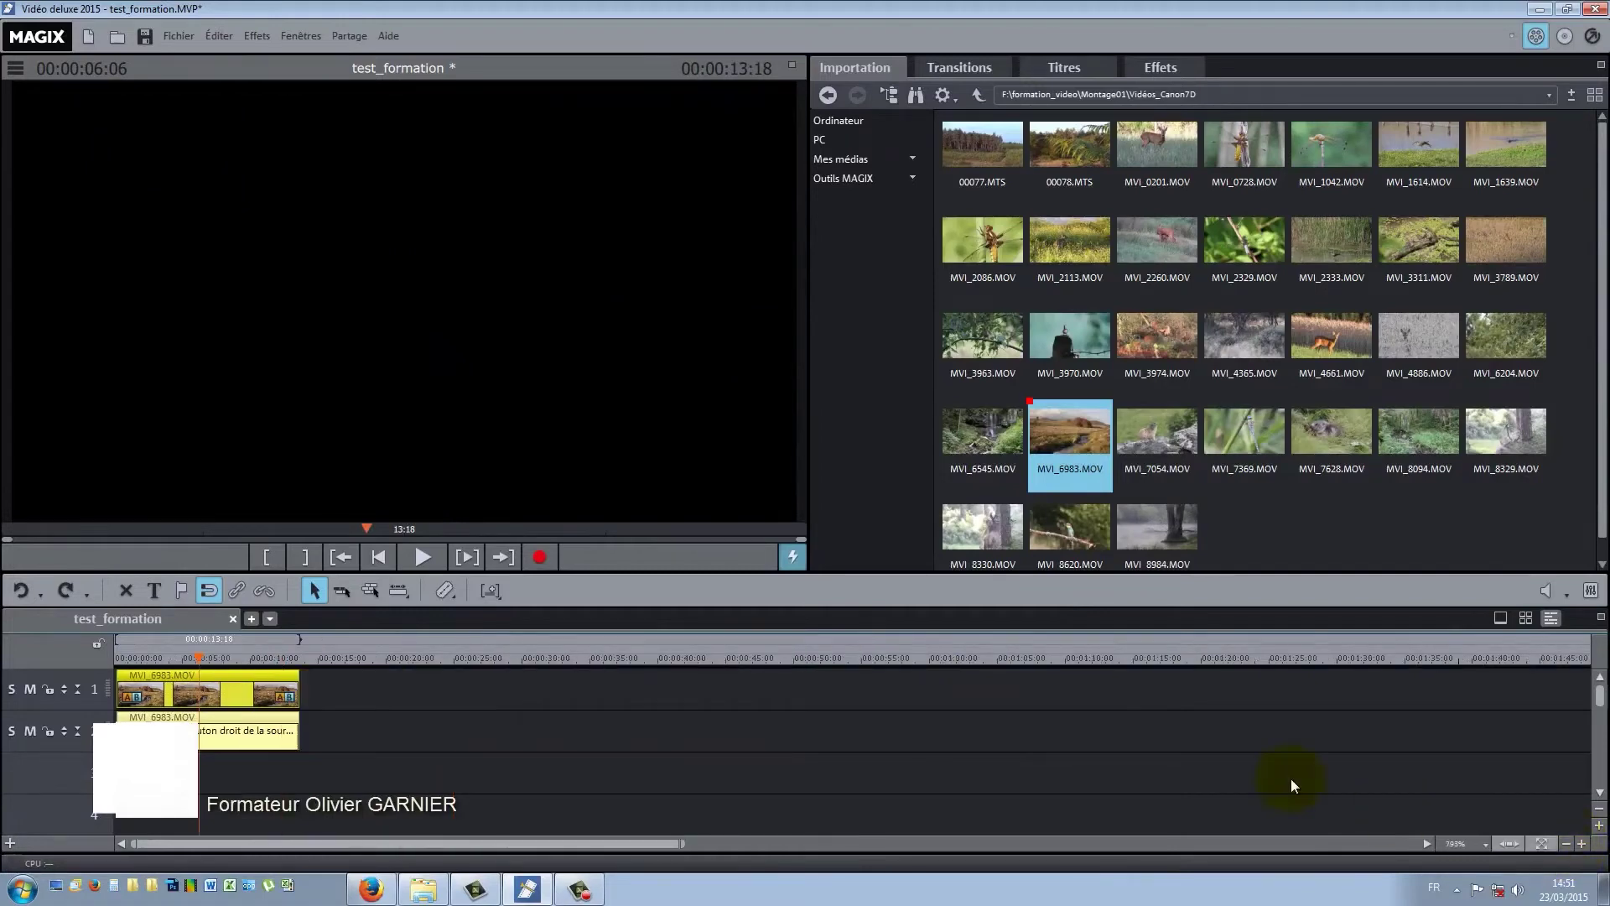
left_click(1566, 843)
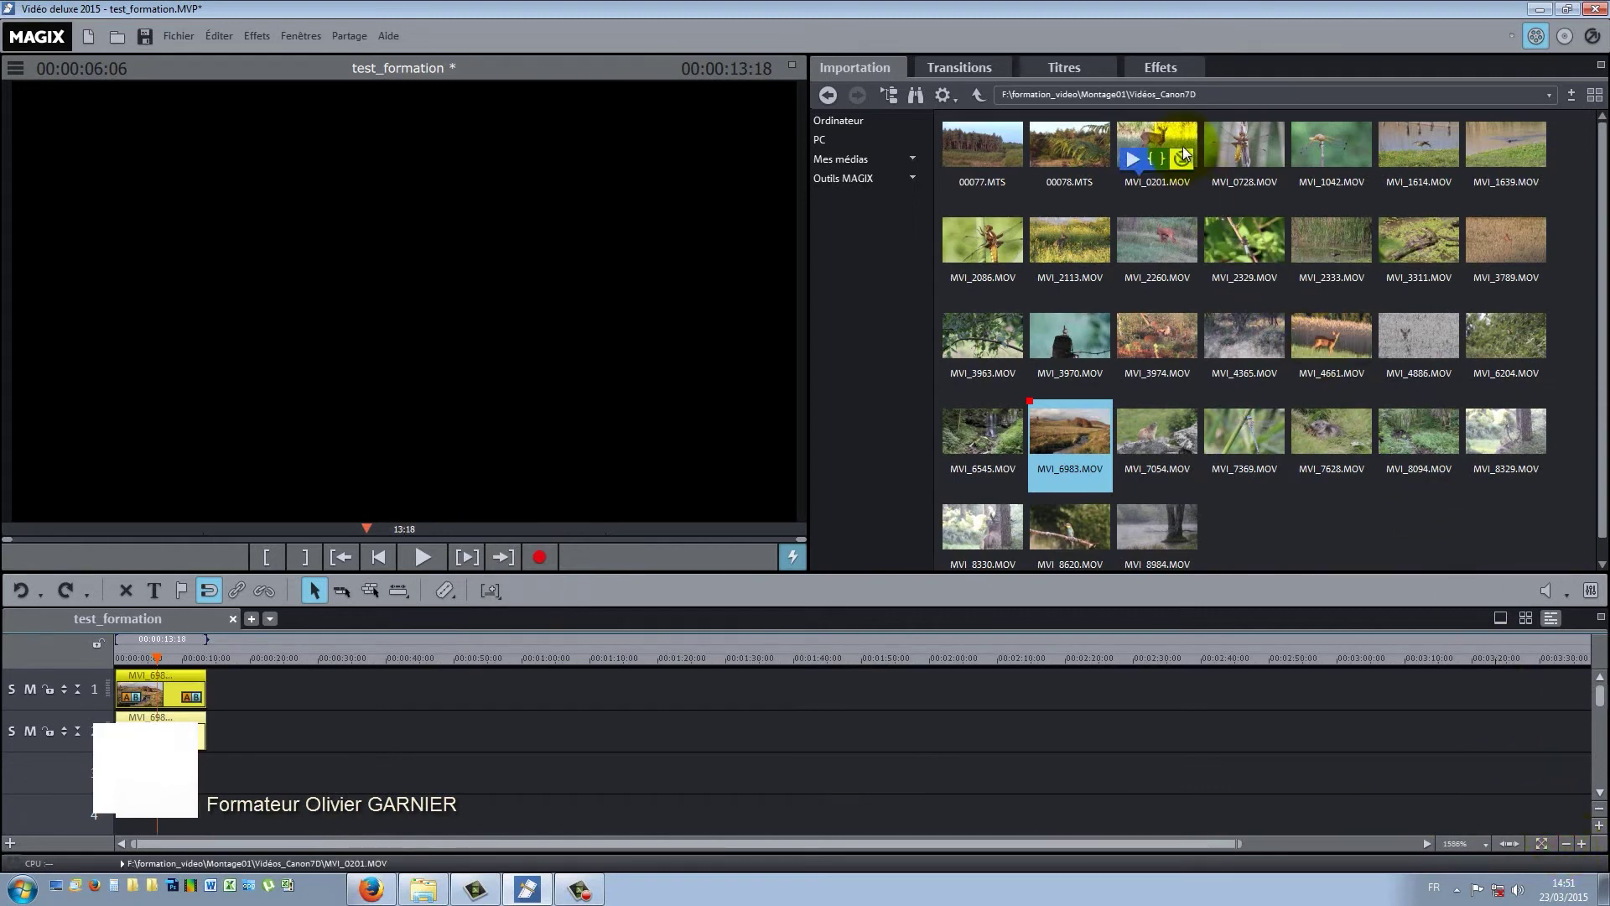
left_click_drag(1169, 134, 359, 686)
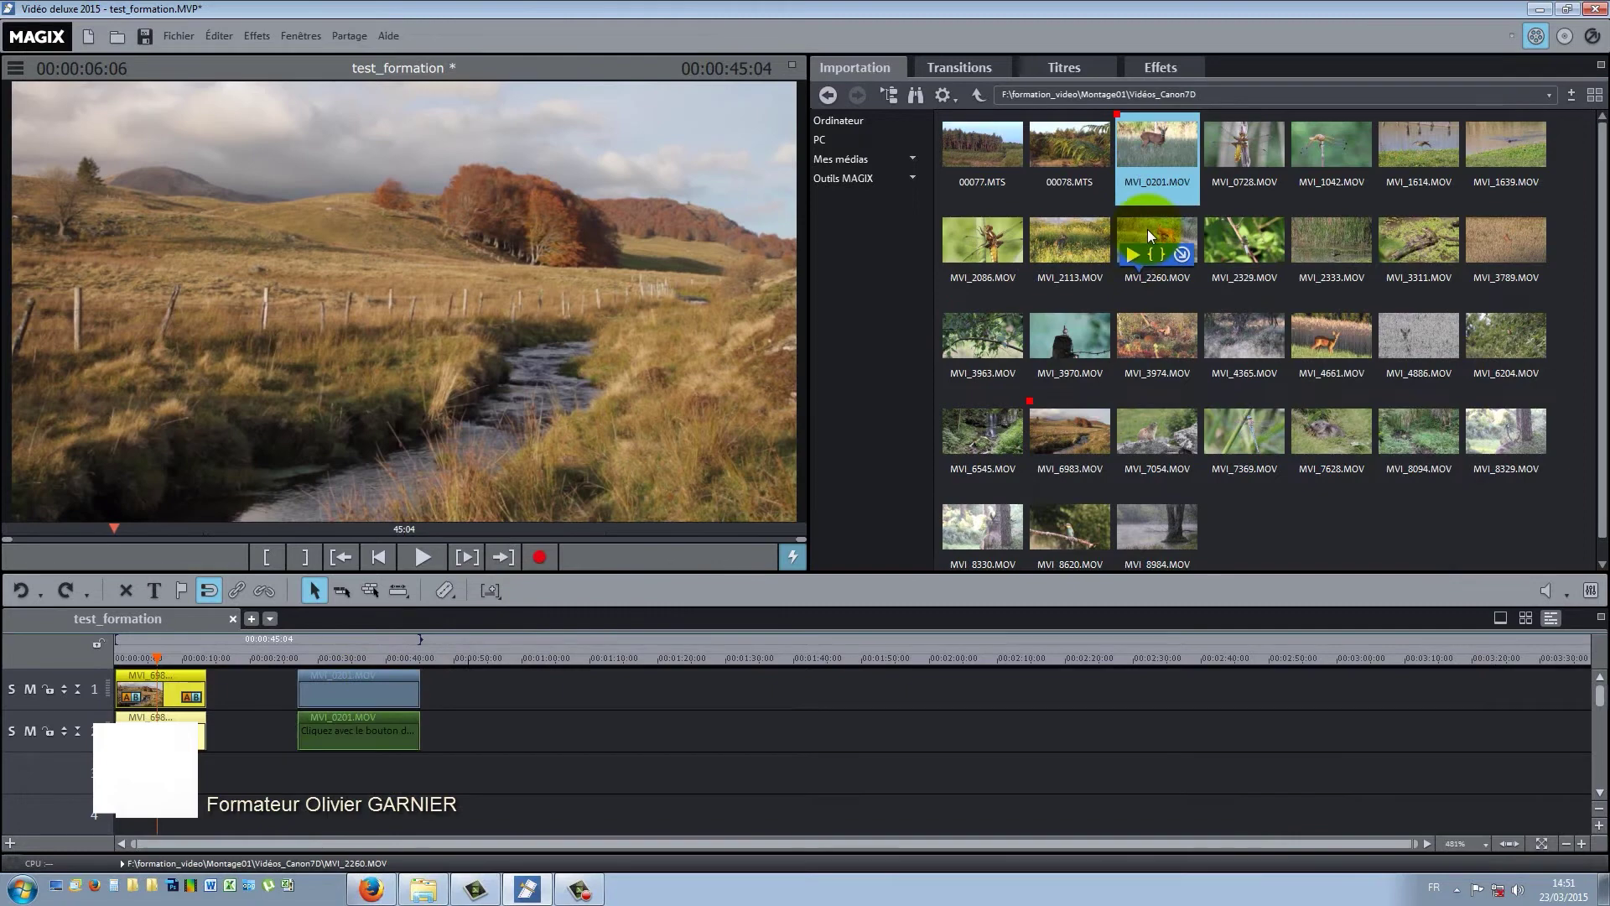
- Add MVI_2260.MOV and MVI_4661.MOV to track 1 behind MVI_0201.MOV, leaving a gap before each clip
left_click_drag(1147, 229, 536, 684)
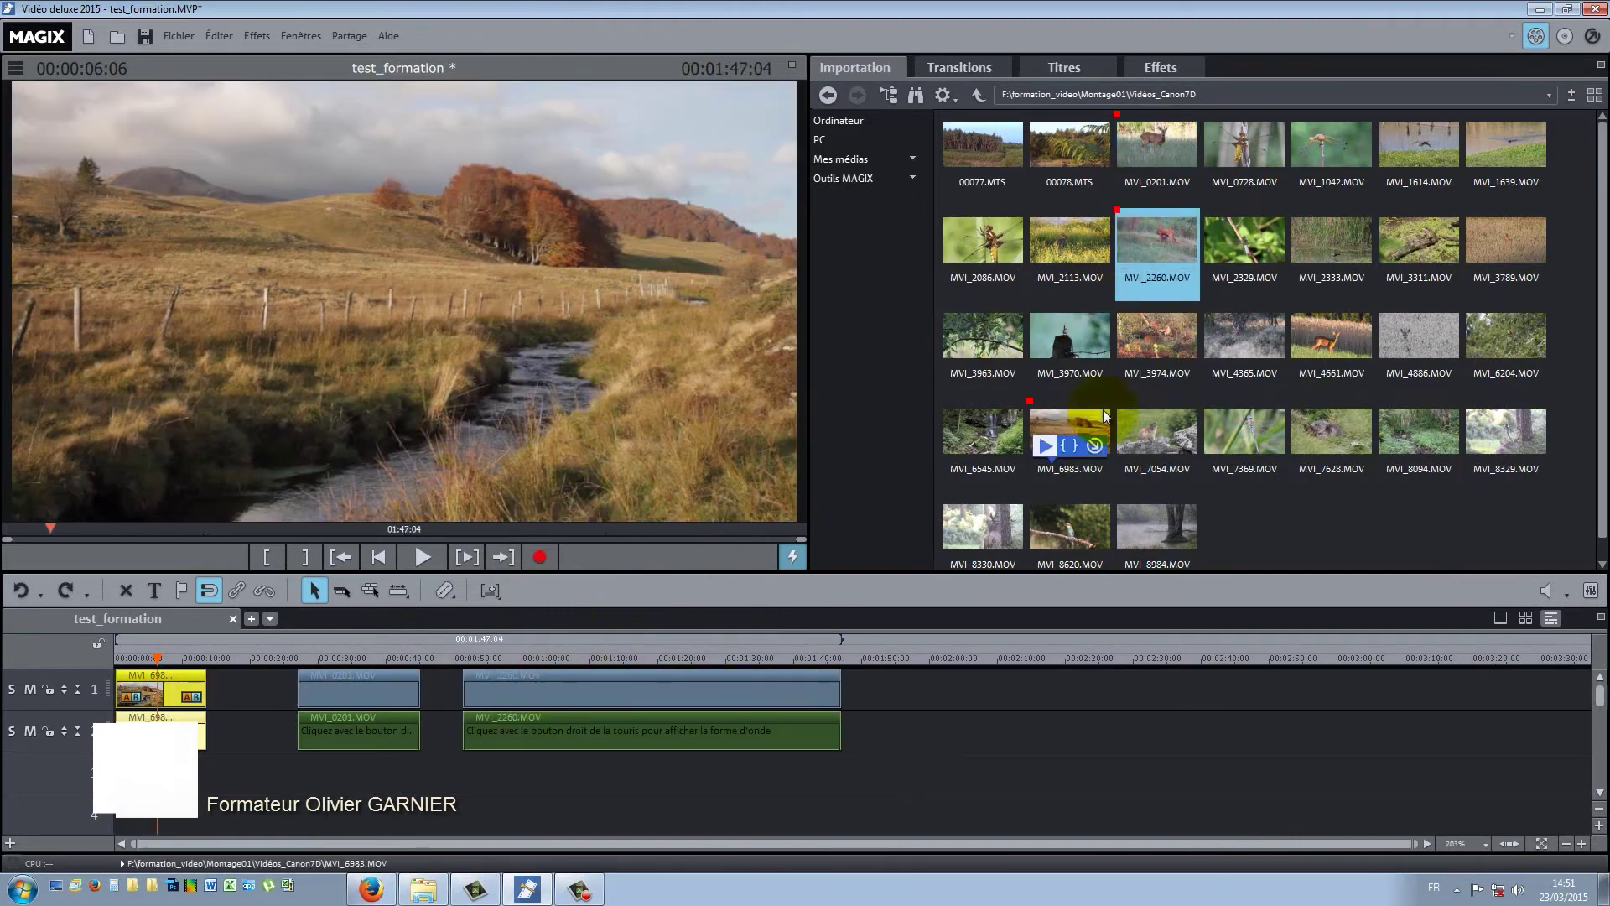
left_click_drag(1325, 323, 928, 682)
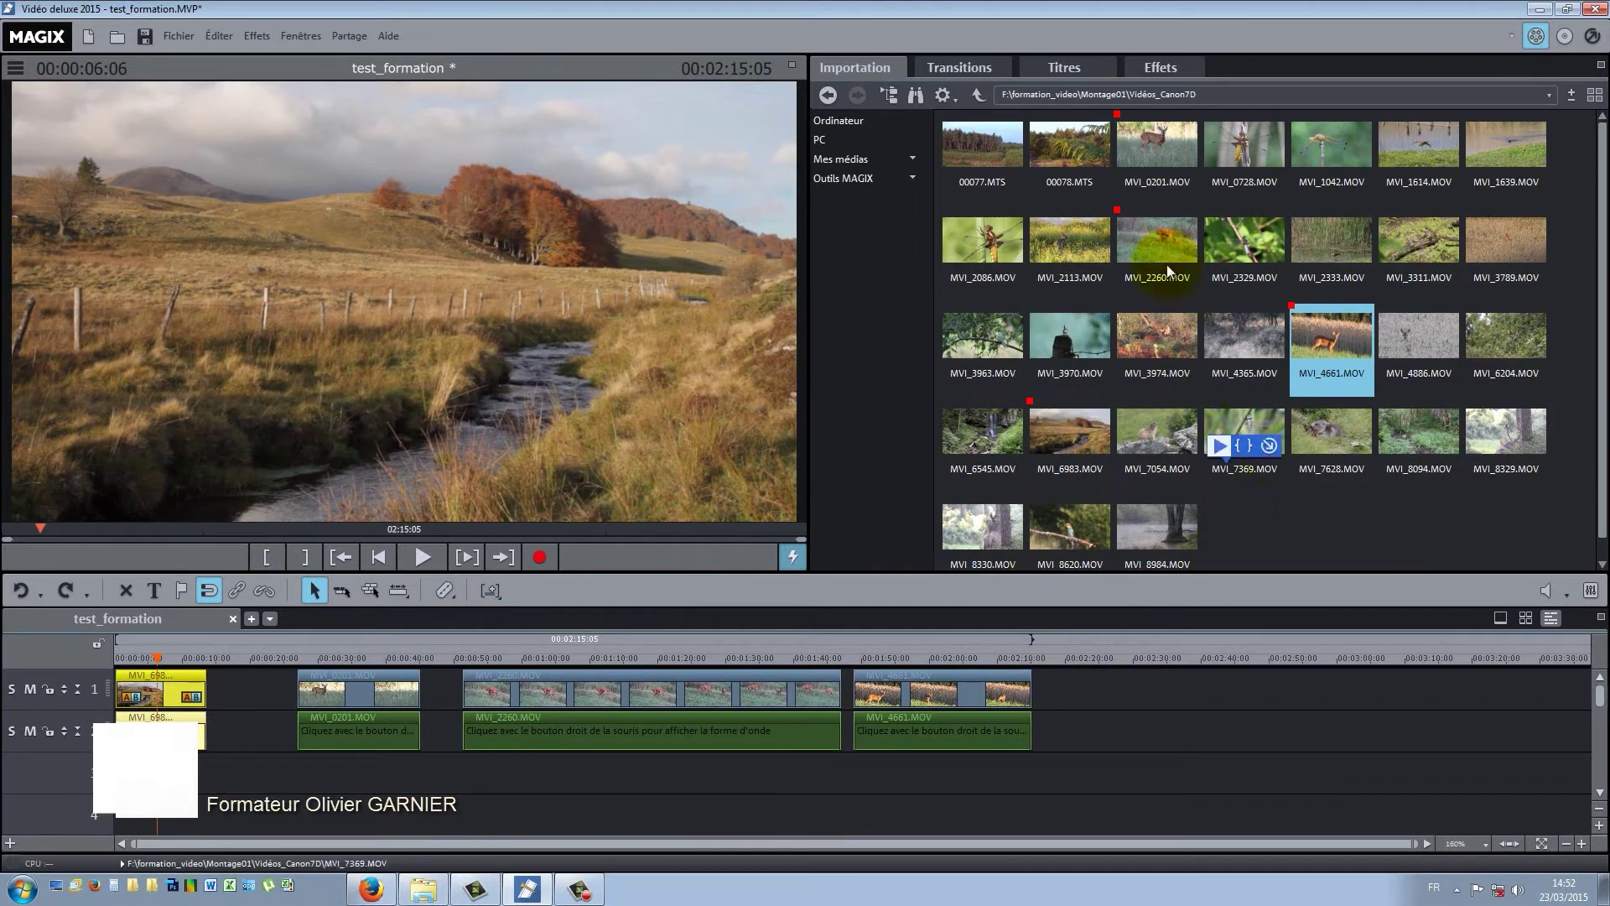
- Add 00077.MTS to track 1 behind MVI_4661.MOV, suppressing the audio format warning in future and choosing not to adjust the film settings
mouse_move(1056, 130)
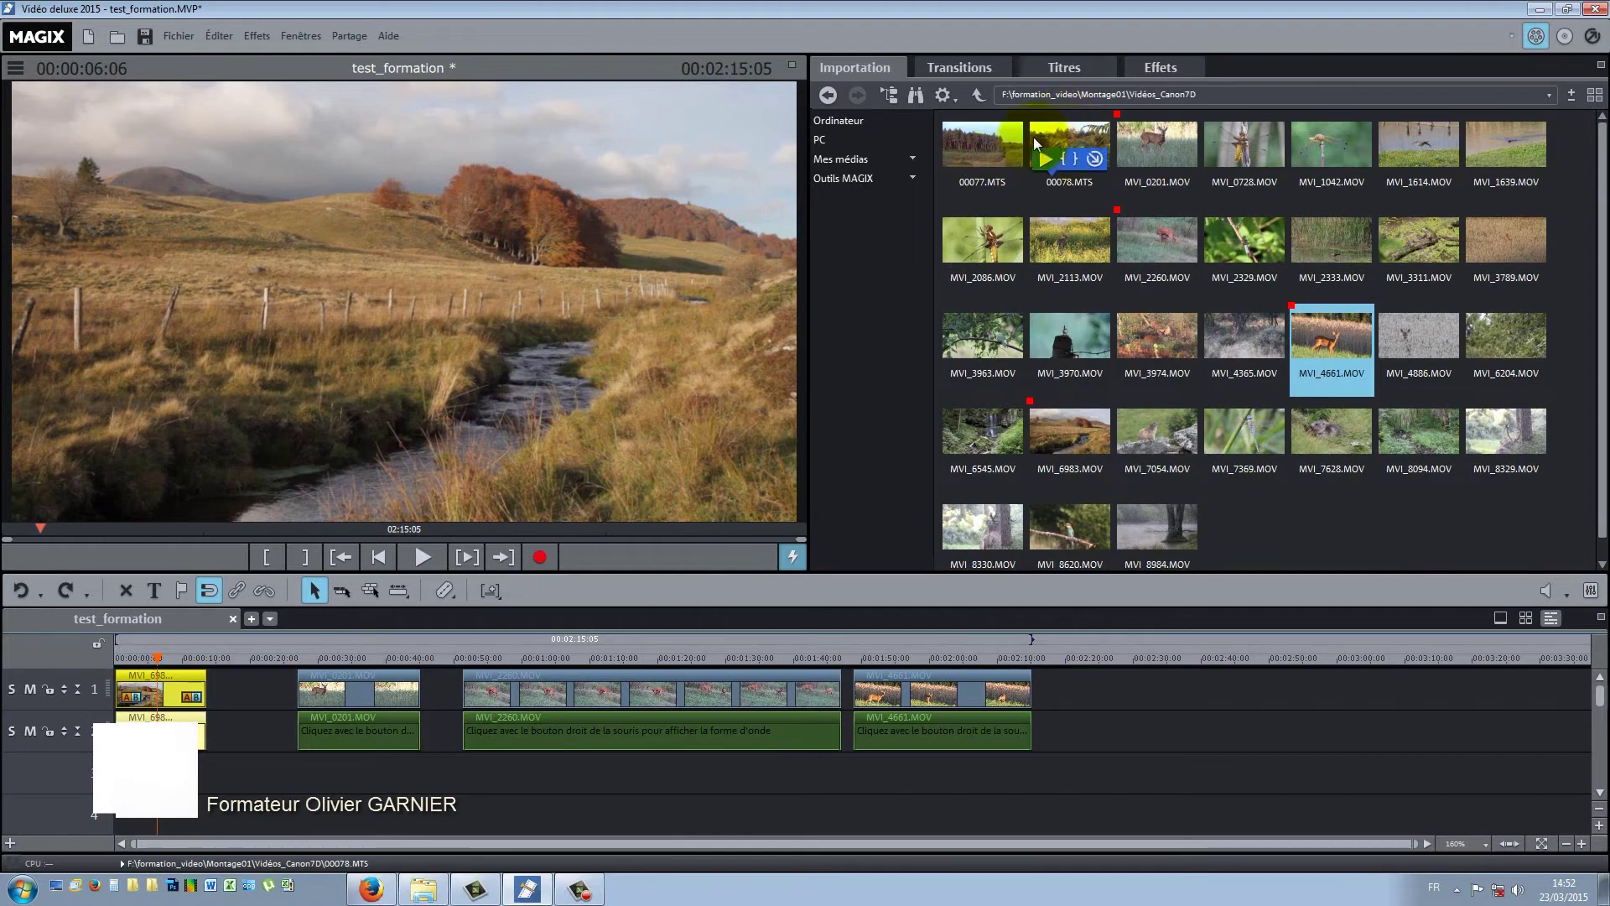
left_click(985, 134)
left_click_drag(1044, 602, 1142, 696)
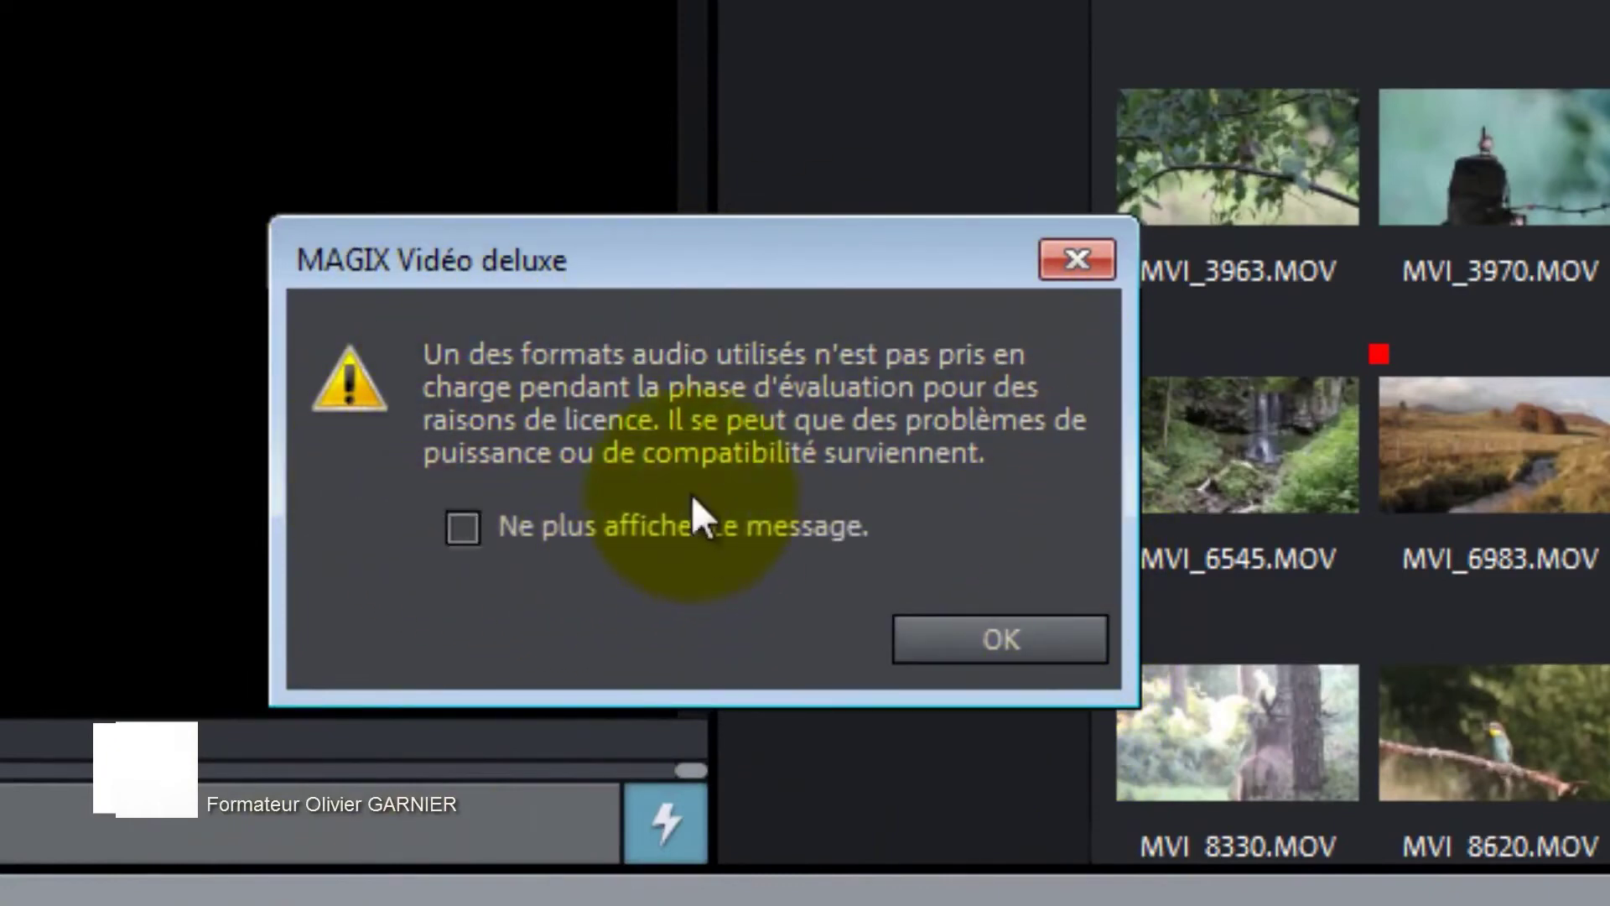
left_click(746, 517)
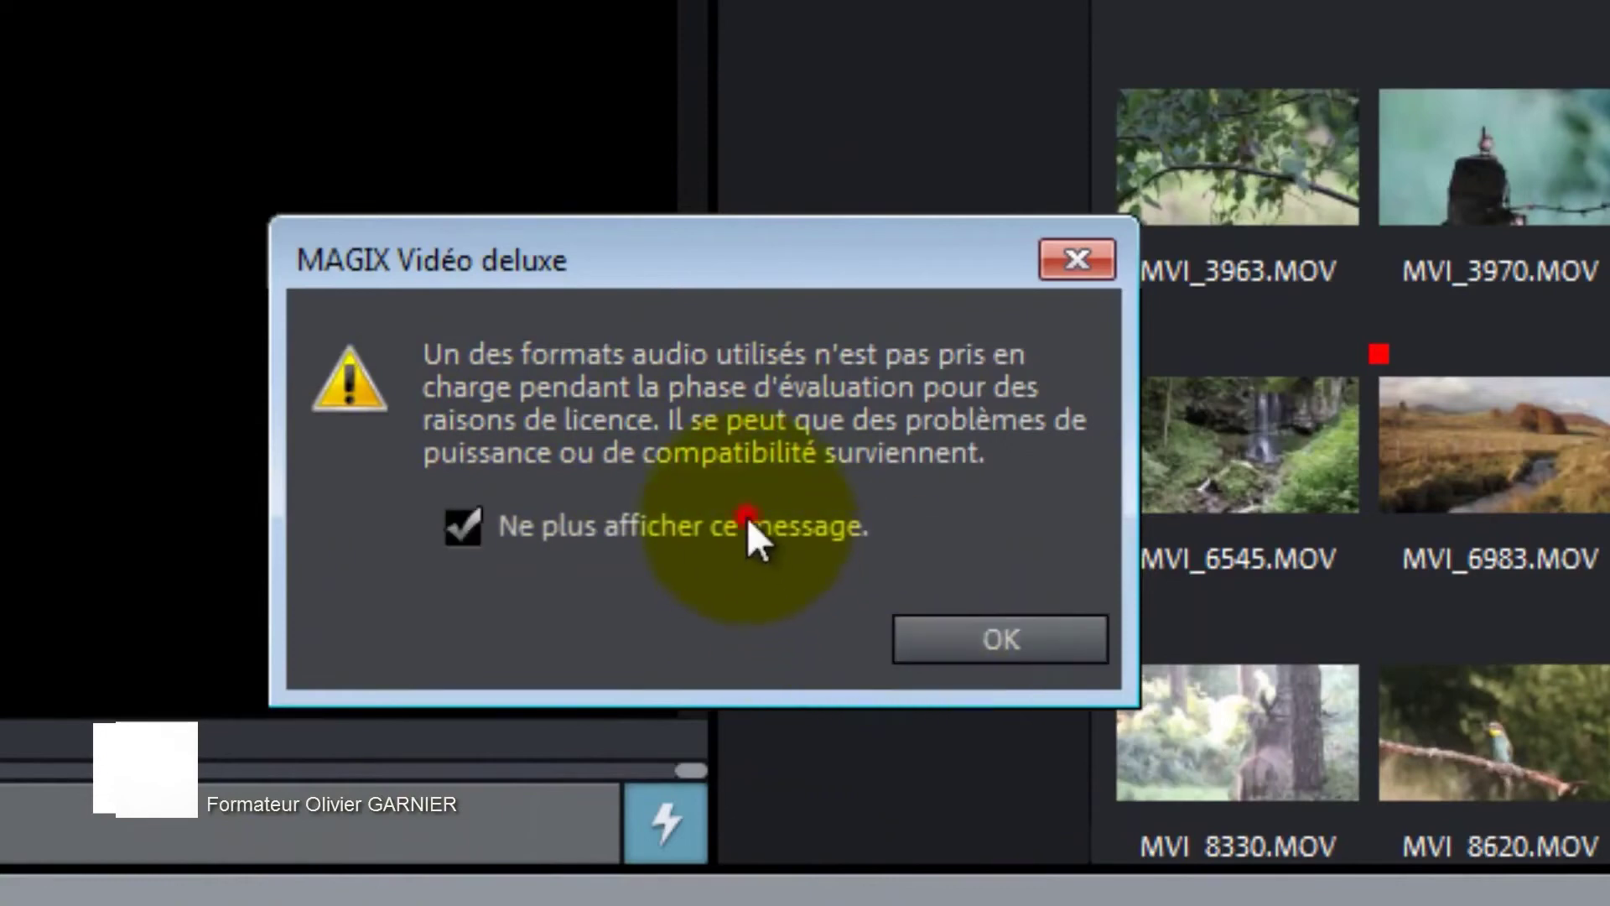
left_click(1027, 642)
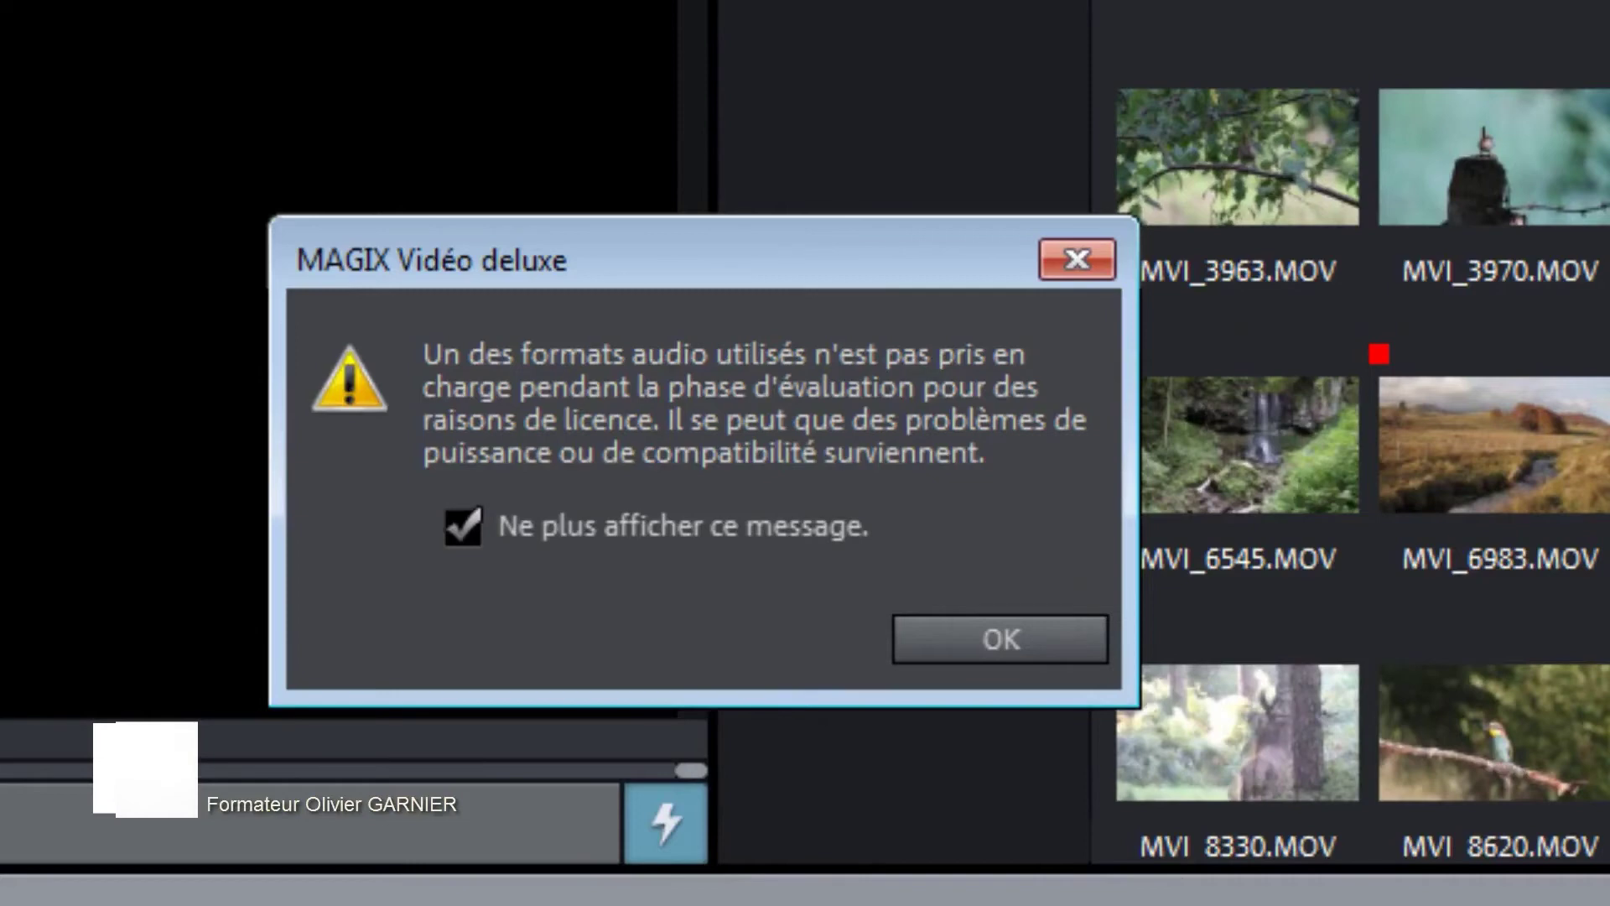
left_click(973, 644)
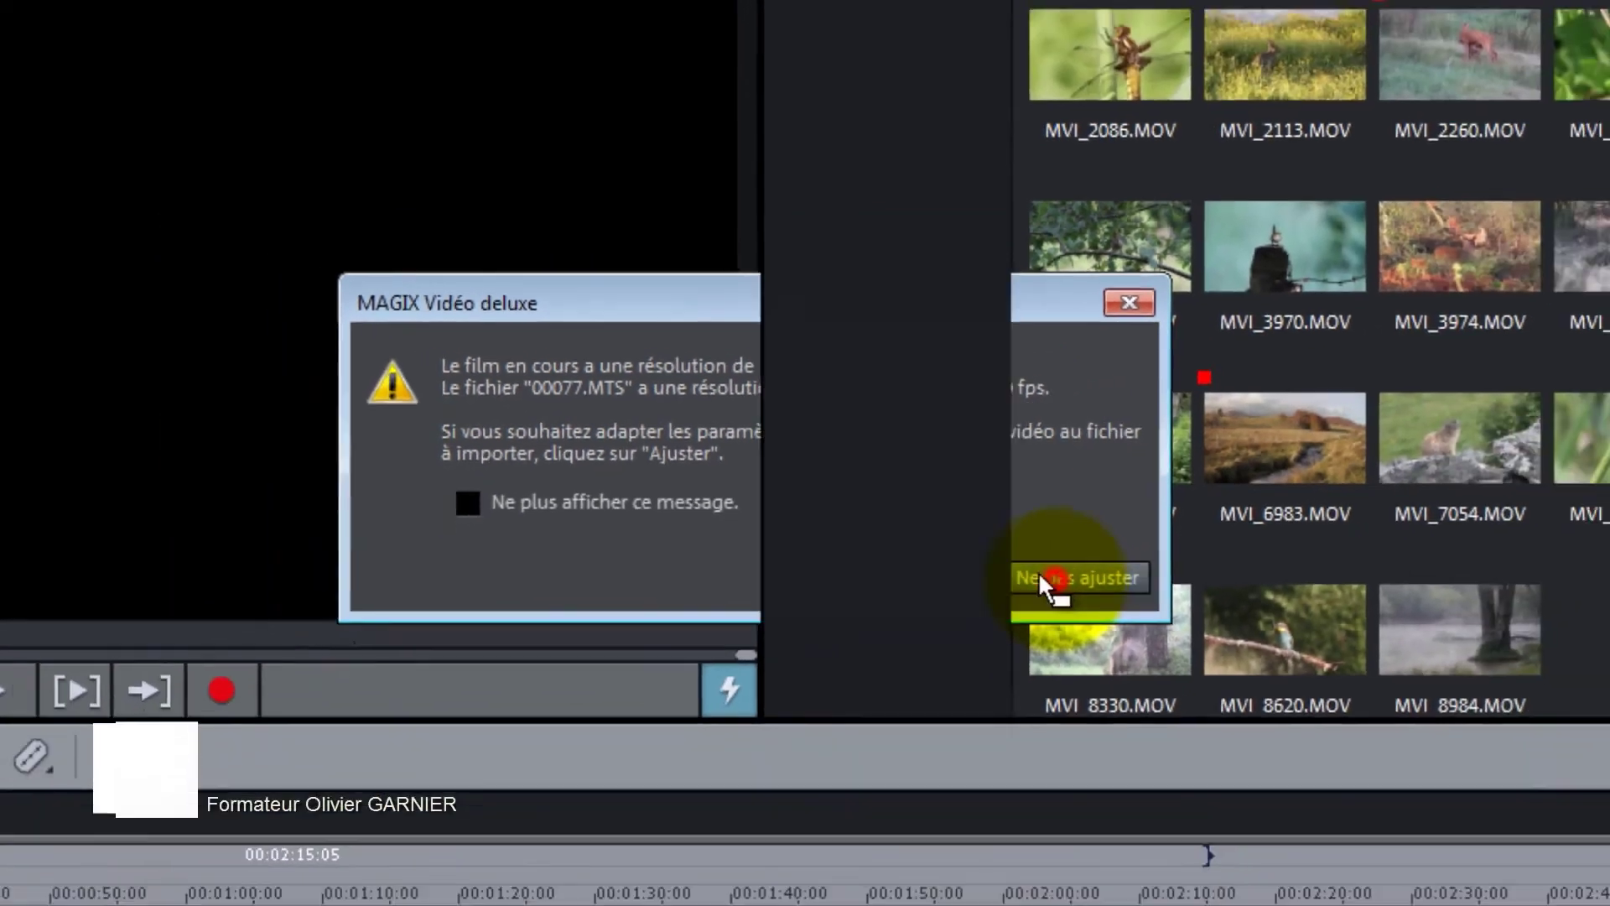
left_click(1155, 658)
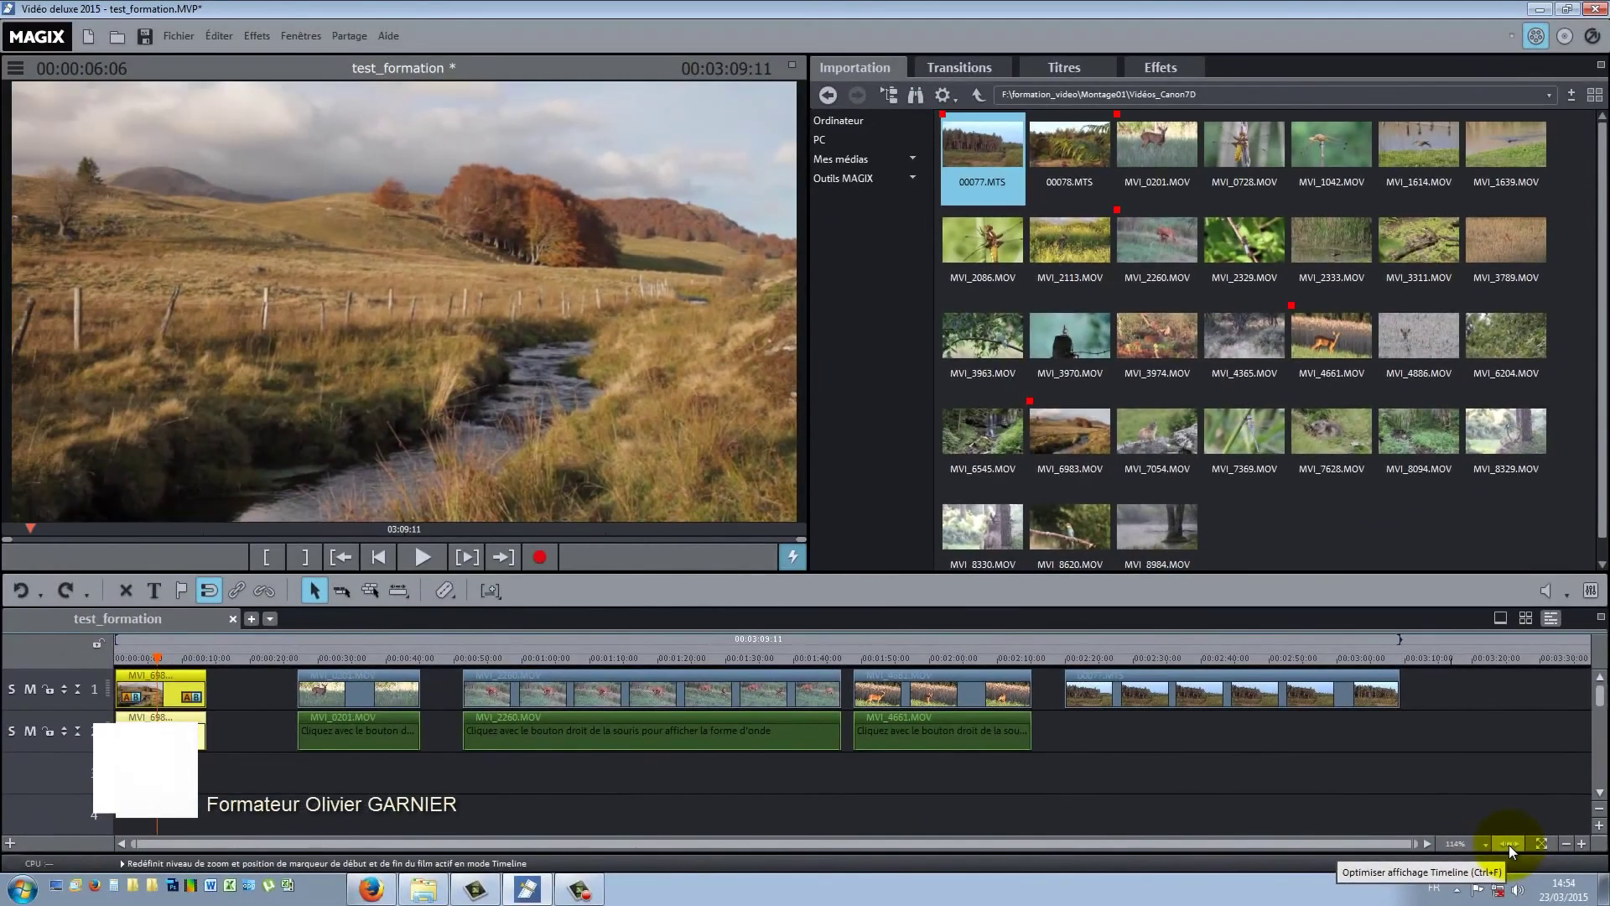
- Fit the whole film in the timeline, try zooming in and out along the time axis, and end at 400%
left_click(1400, 778)
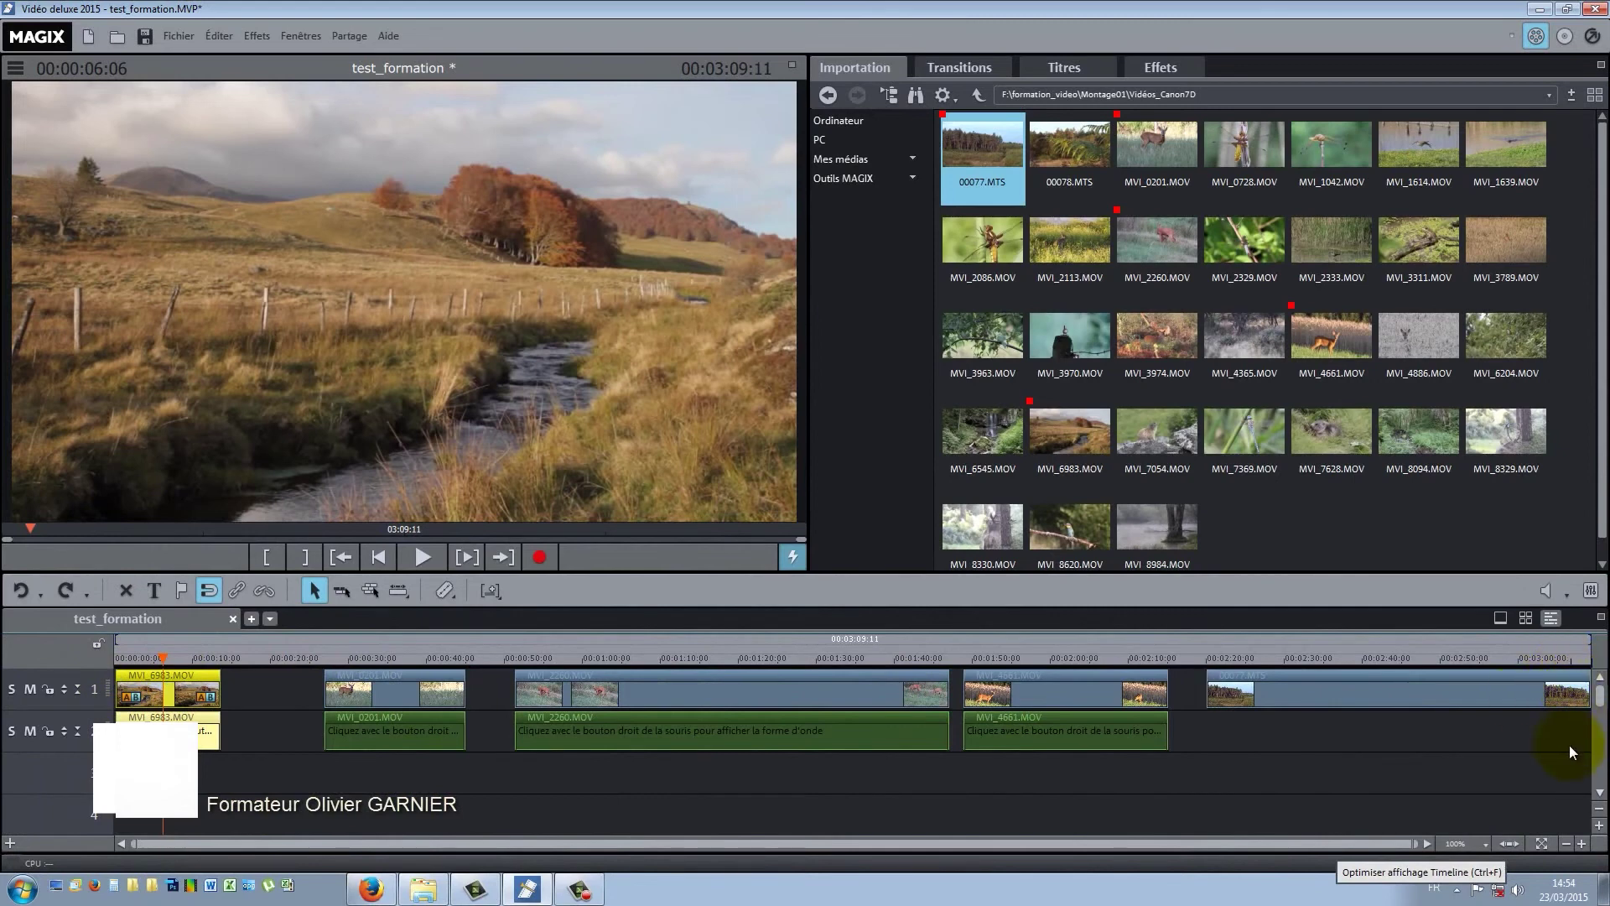
left_click(1565, 842)
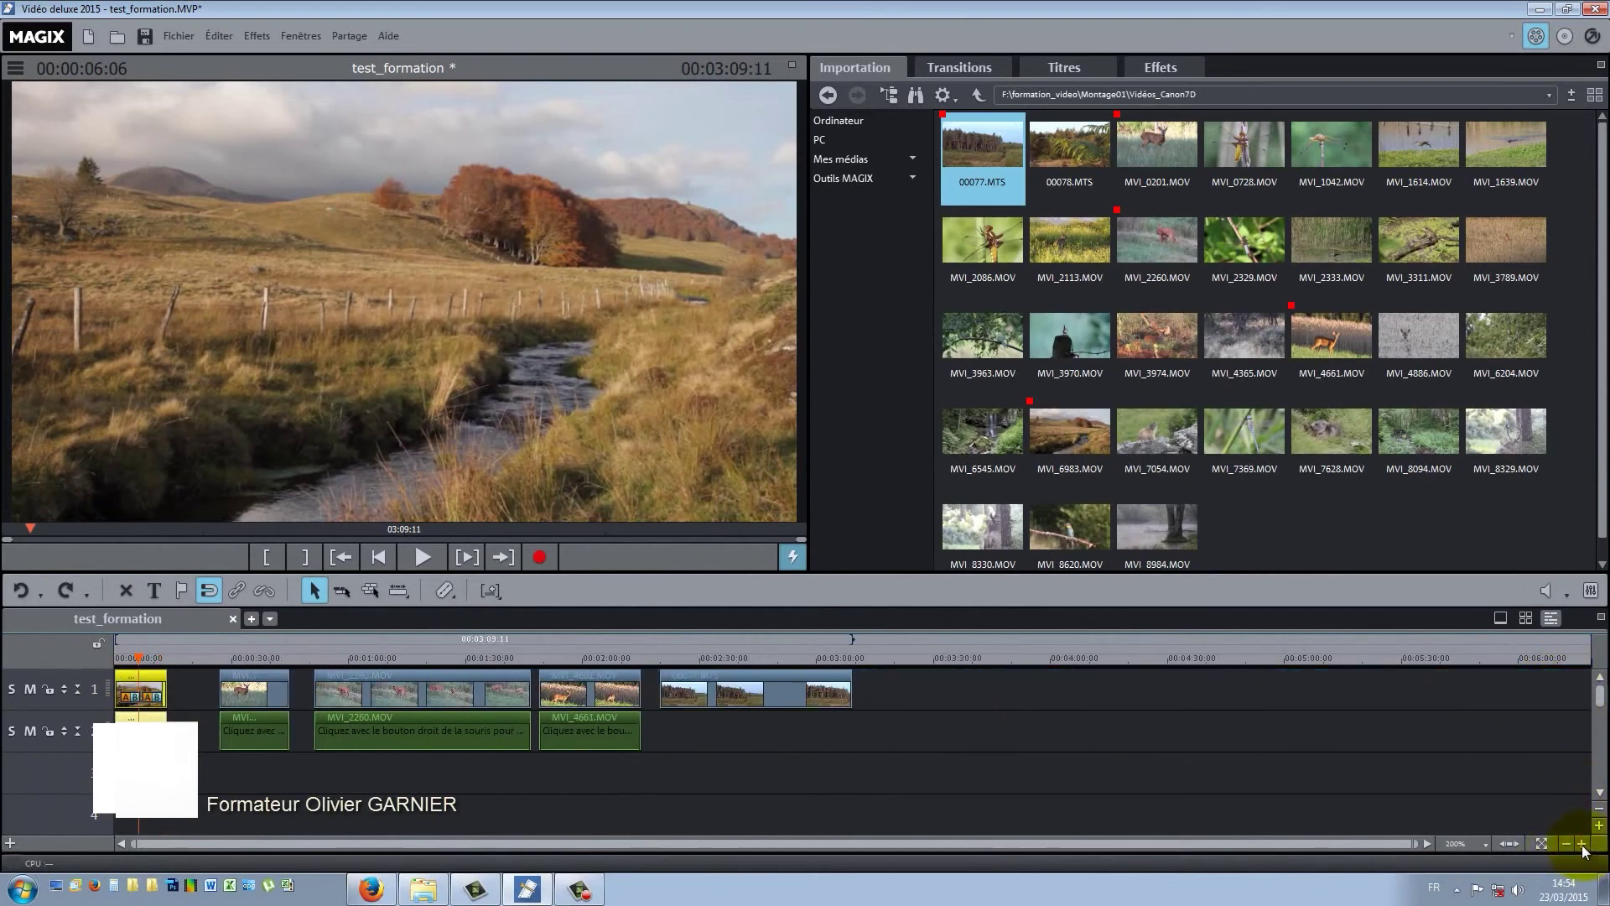
left_click(1581, 844)
left_click(1563, 844)
left_click(1567, 844)
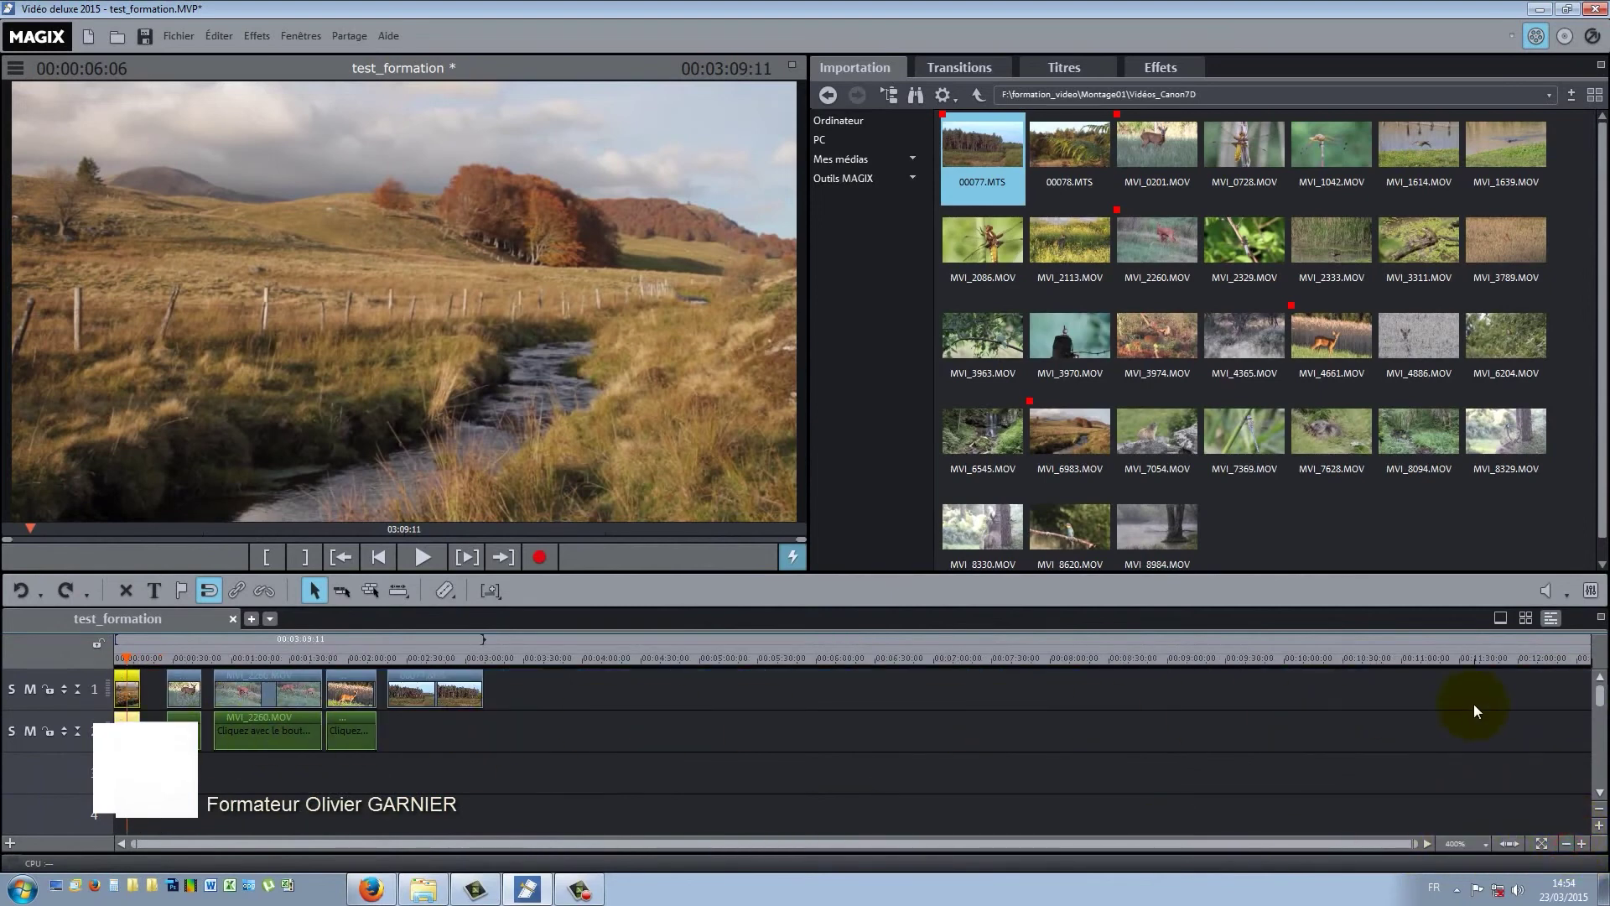
- Enlarge the height of the timeline tracks and reduce it back to its original size
left_click(1598, 823)
left_click(1598, 823)
left_click(1599, 822)
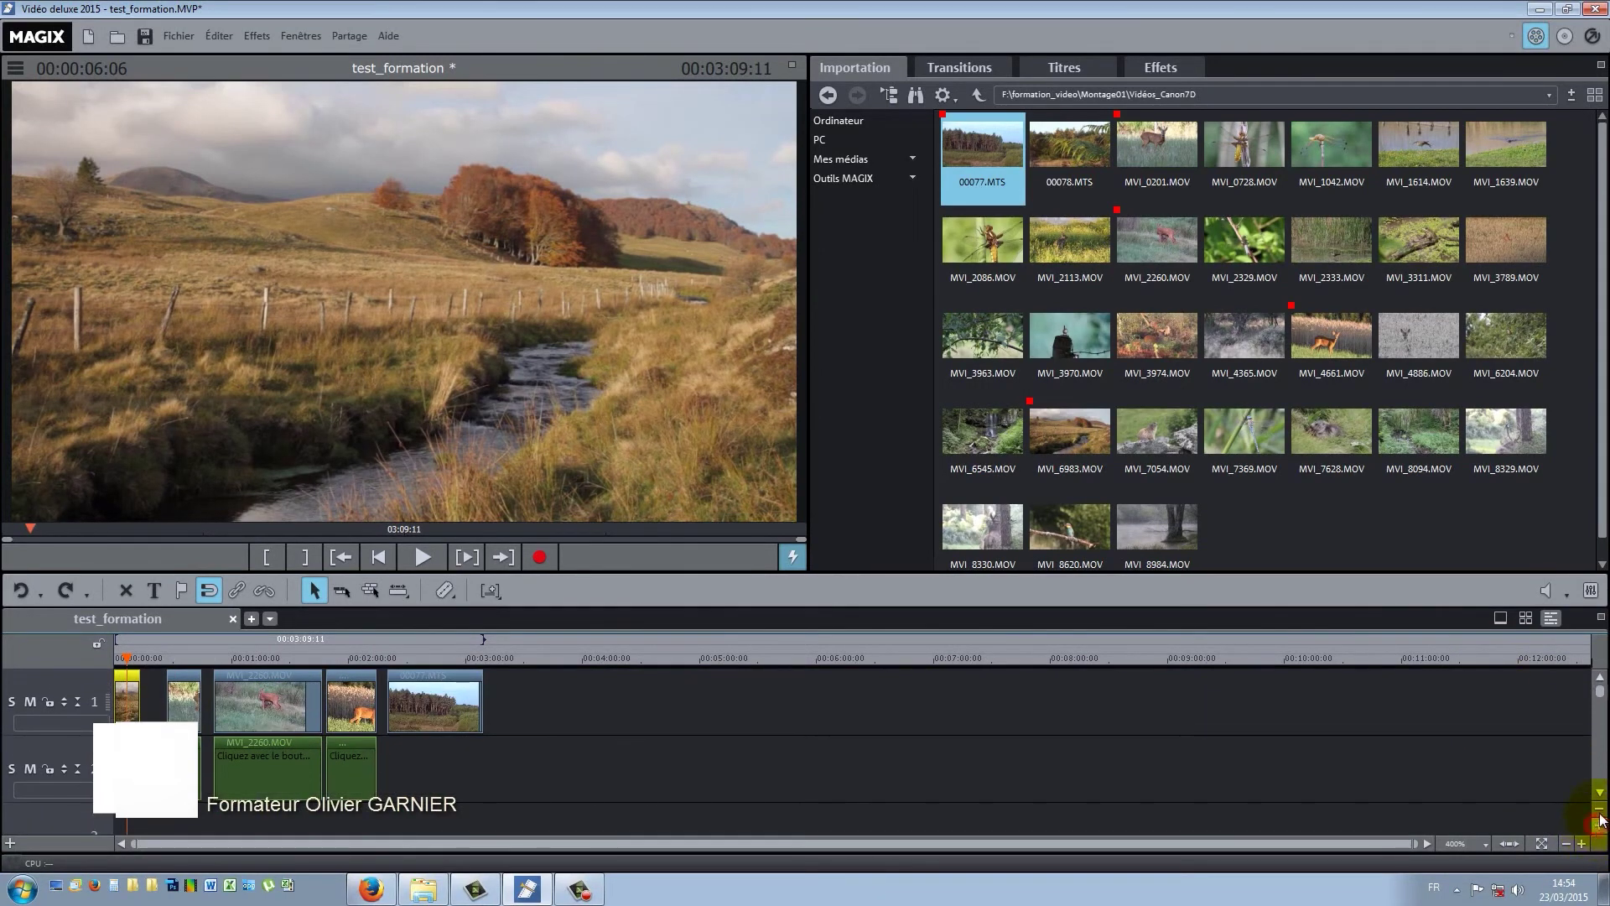
left_click(1600, 810)
left_click(1599, 810)
left_click(1599, 810)
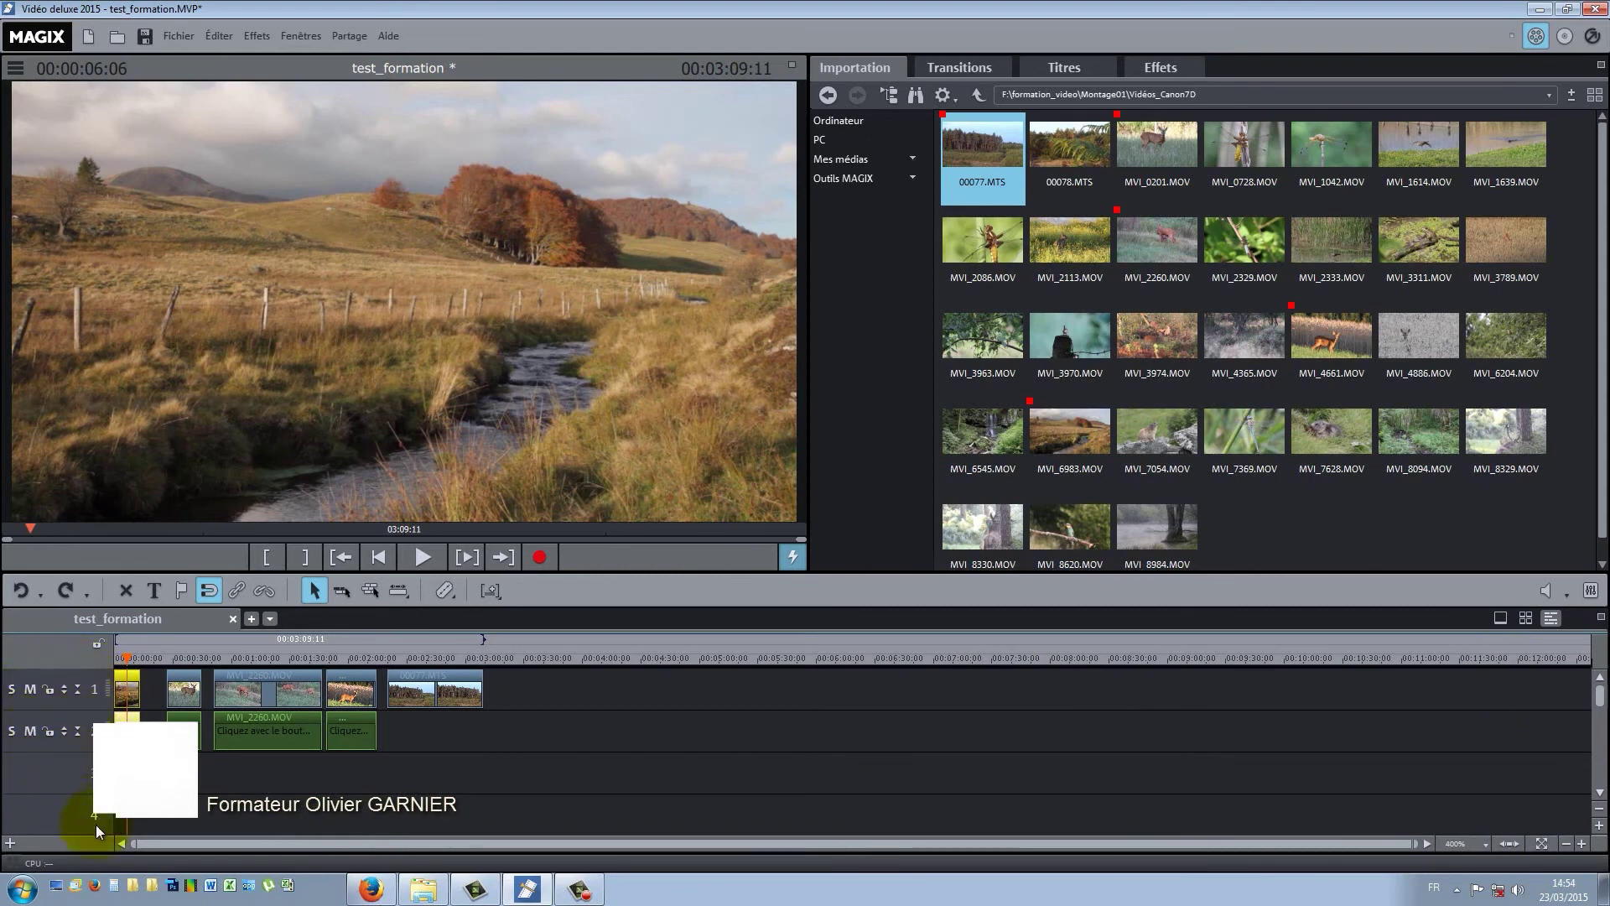
- Try the mute function on tracks 1 and 2, leaving both tracks unmuted
left_click(27, 695)
left_click(28, 693)
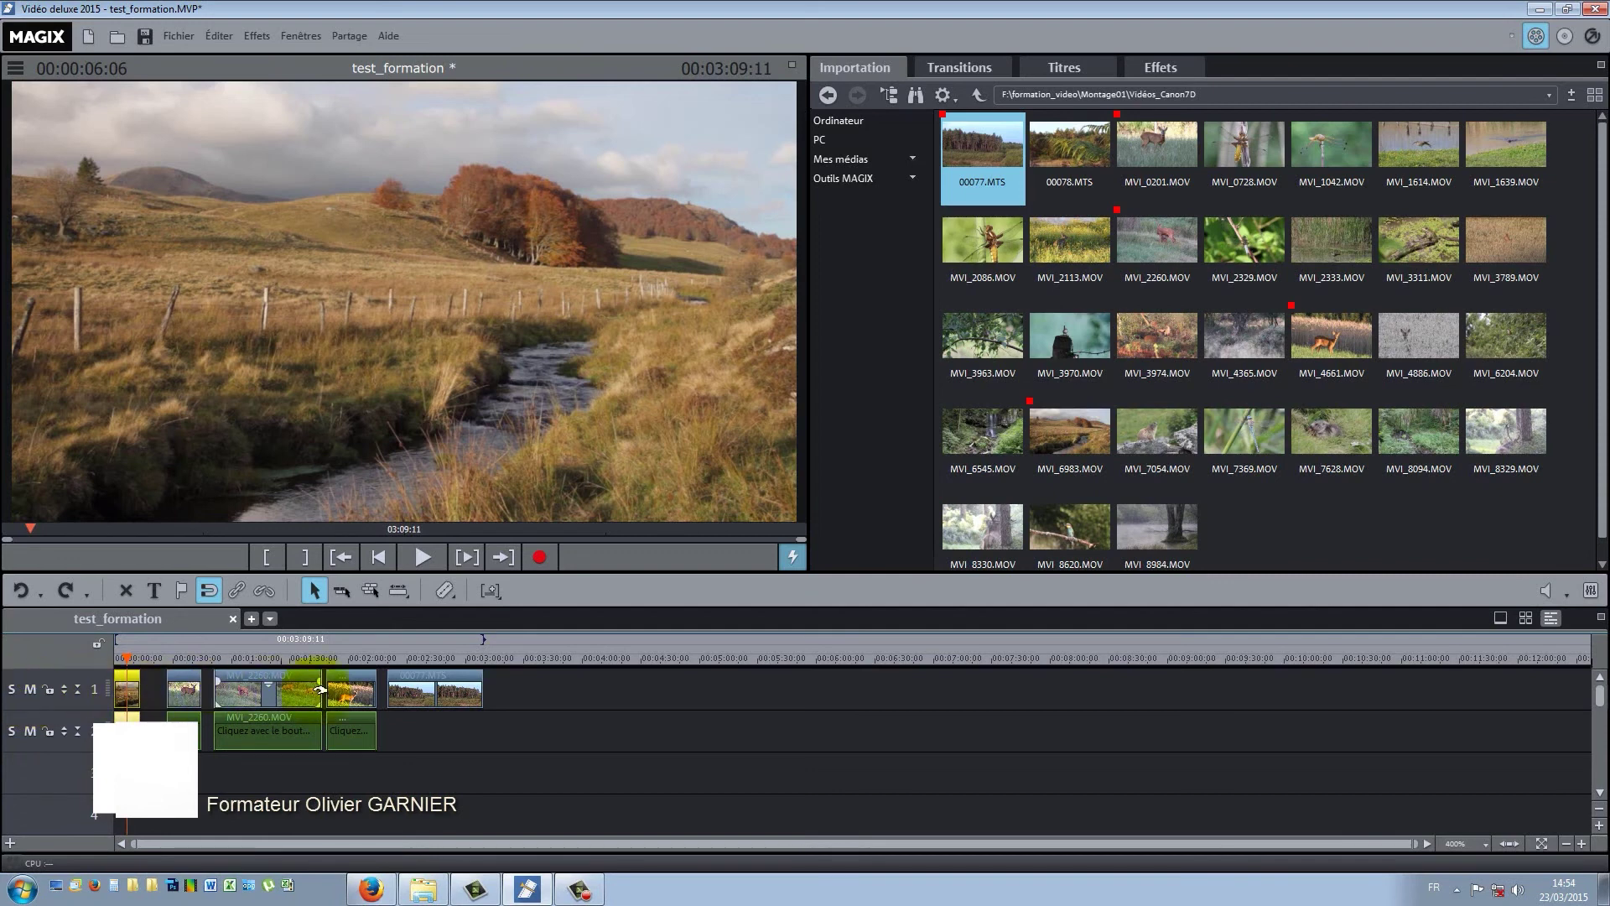
left_click(28, 735)
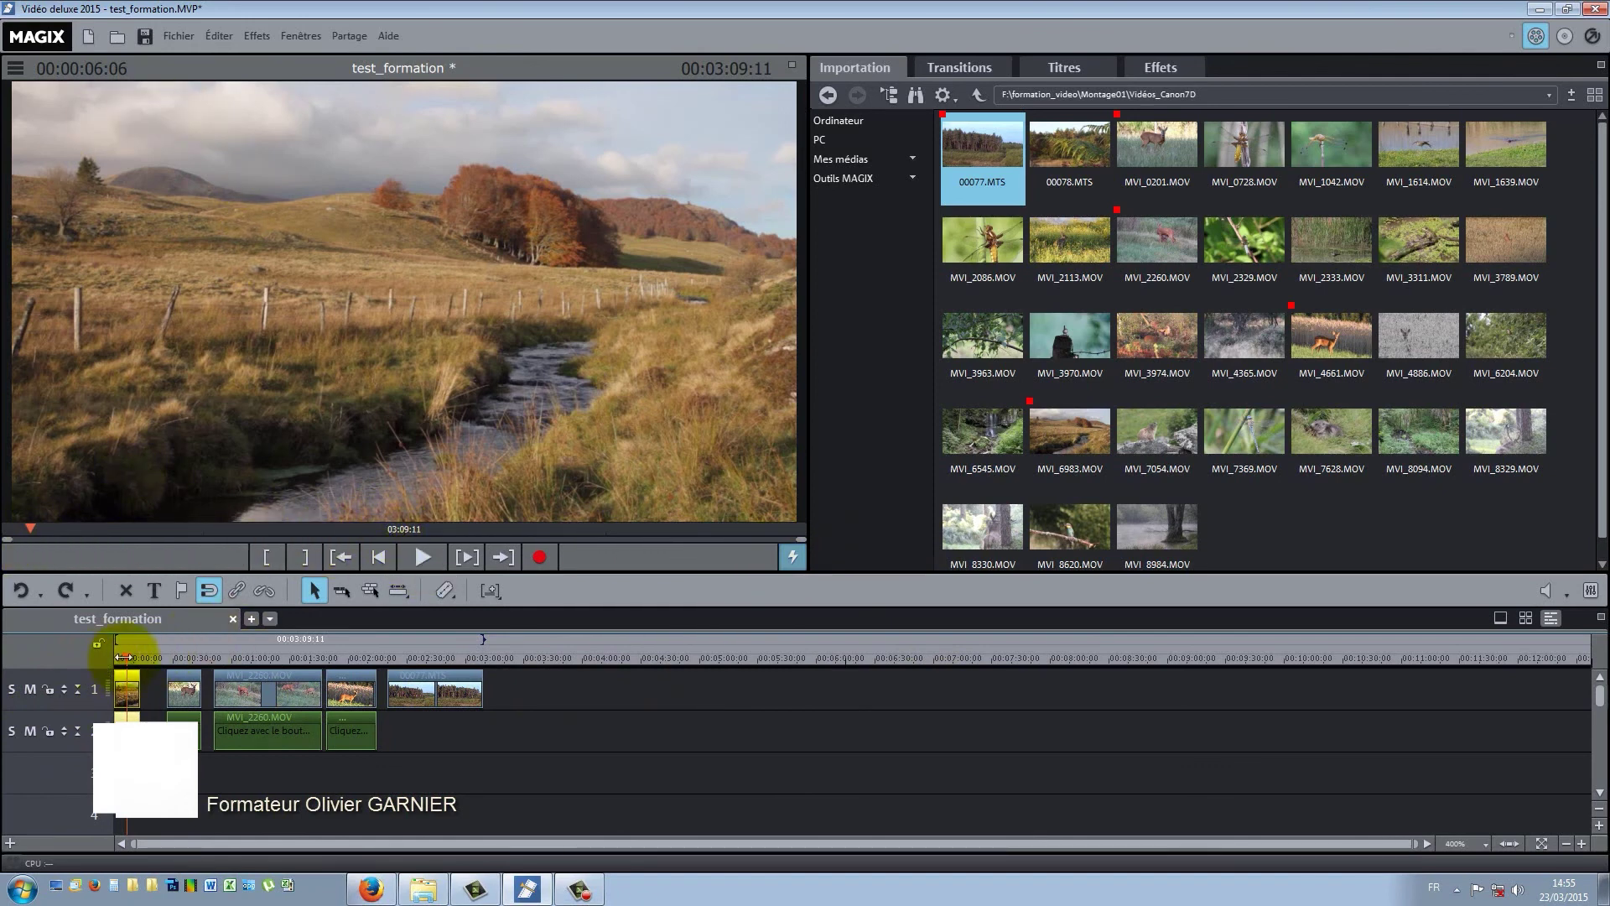
- Play the film from the start into the gap after the first clip, and shift MVI_0201.MOV slightly earlier on track 1
left_click(376, 558)
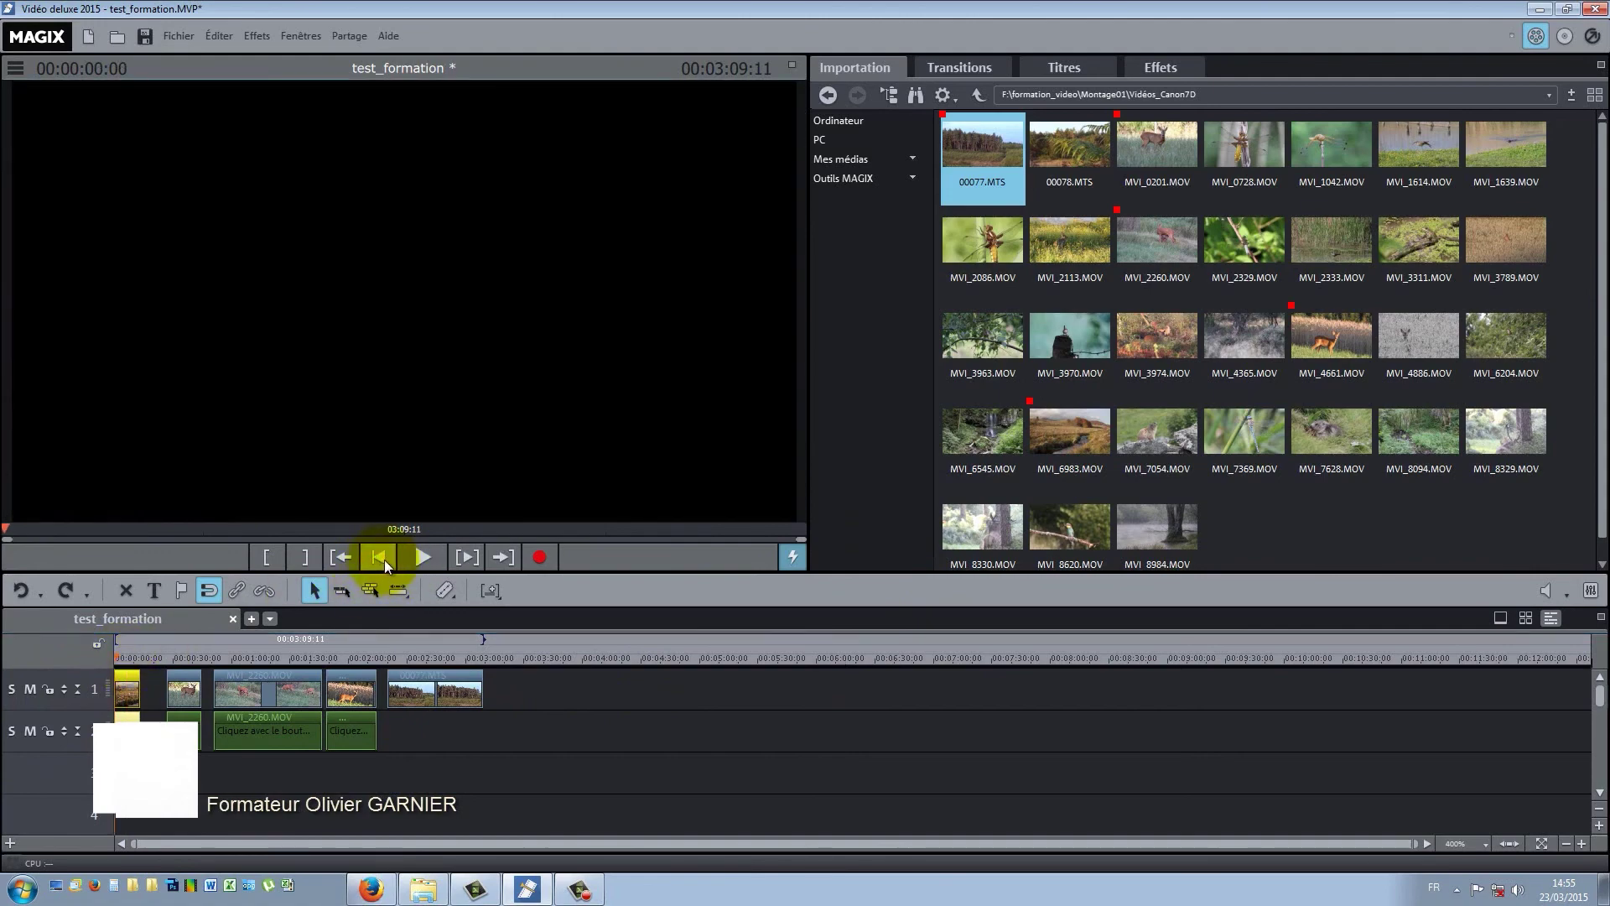
left_click(414, 560)
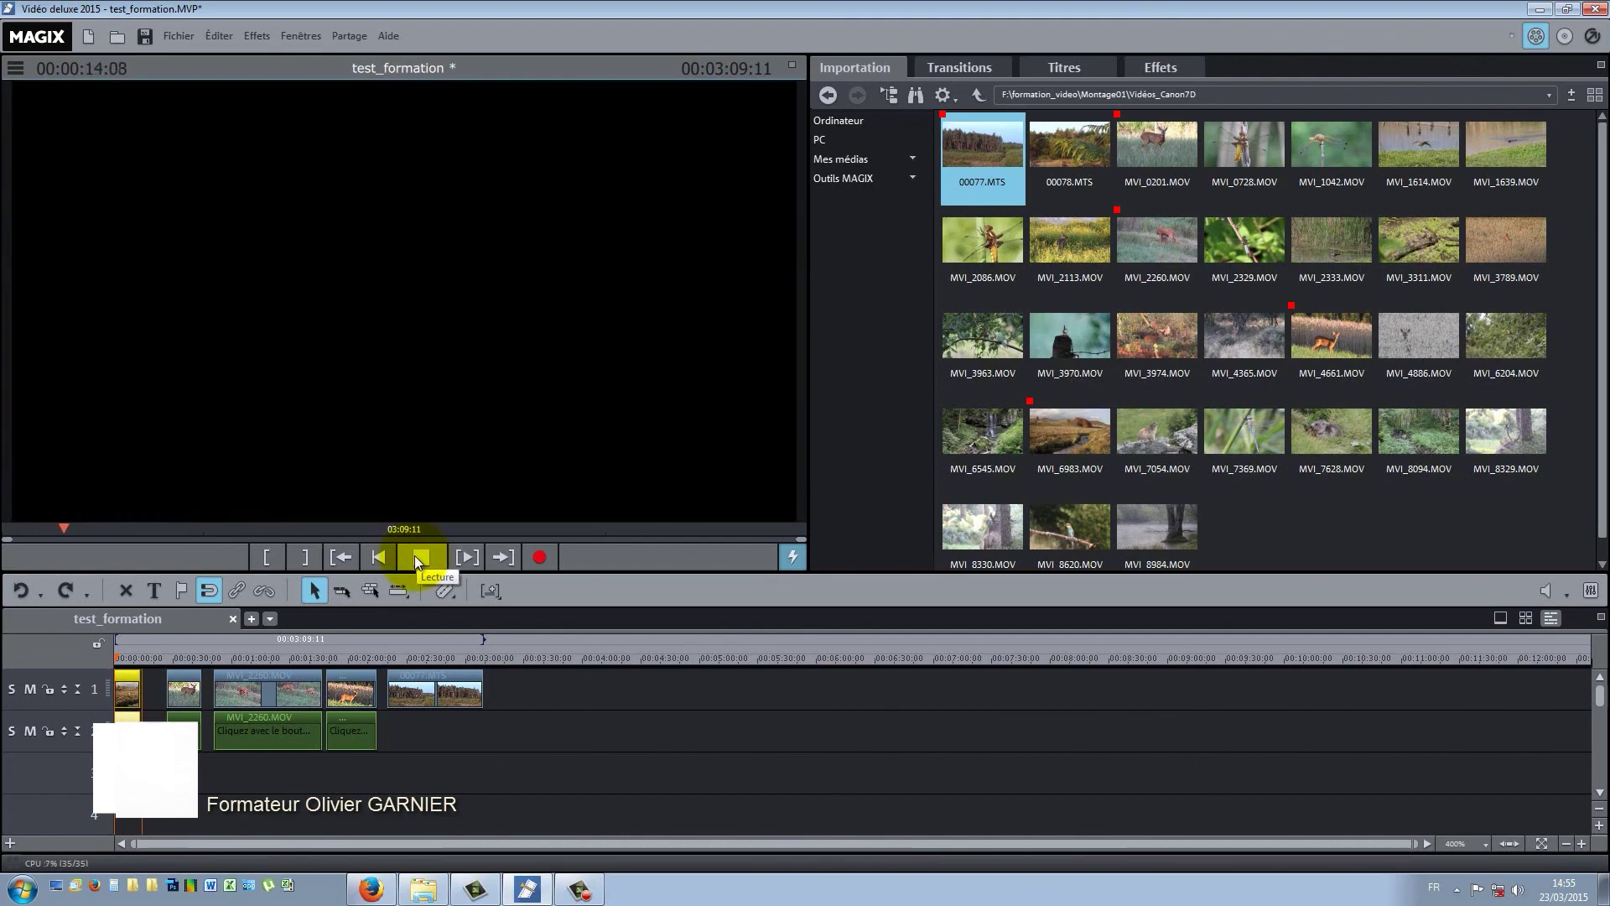
left_click(415, 555)
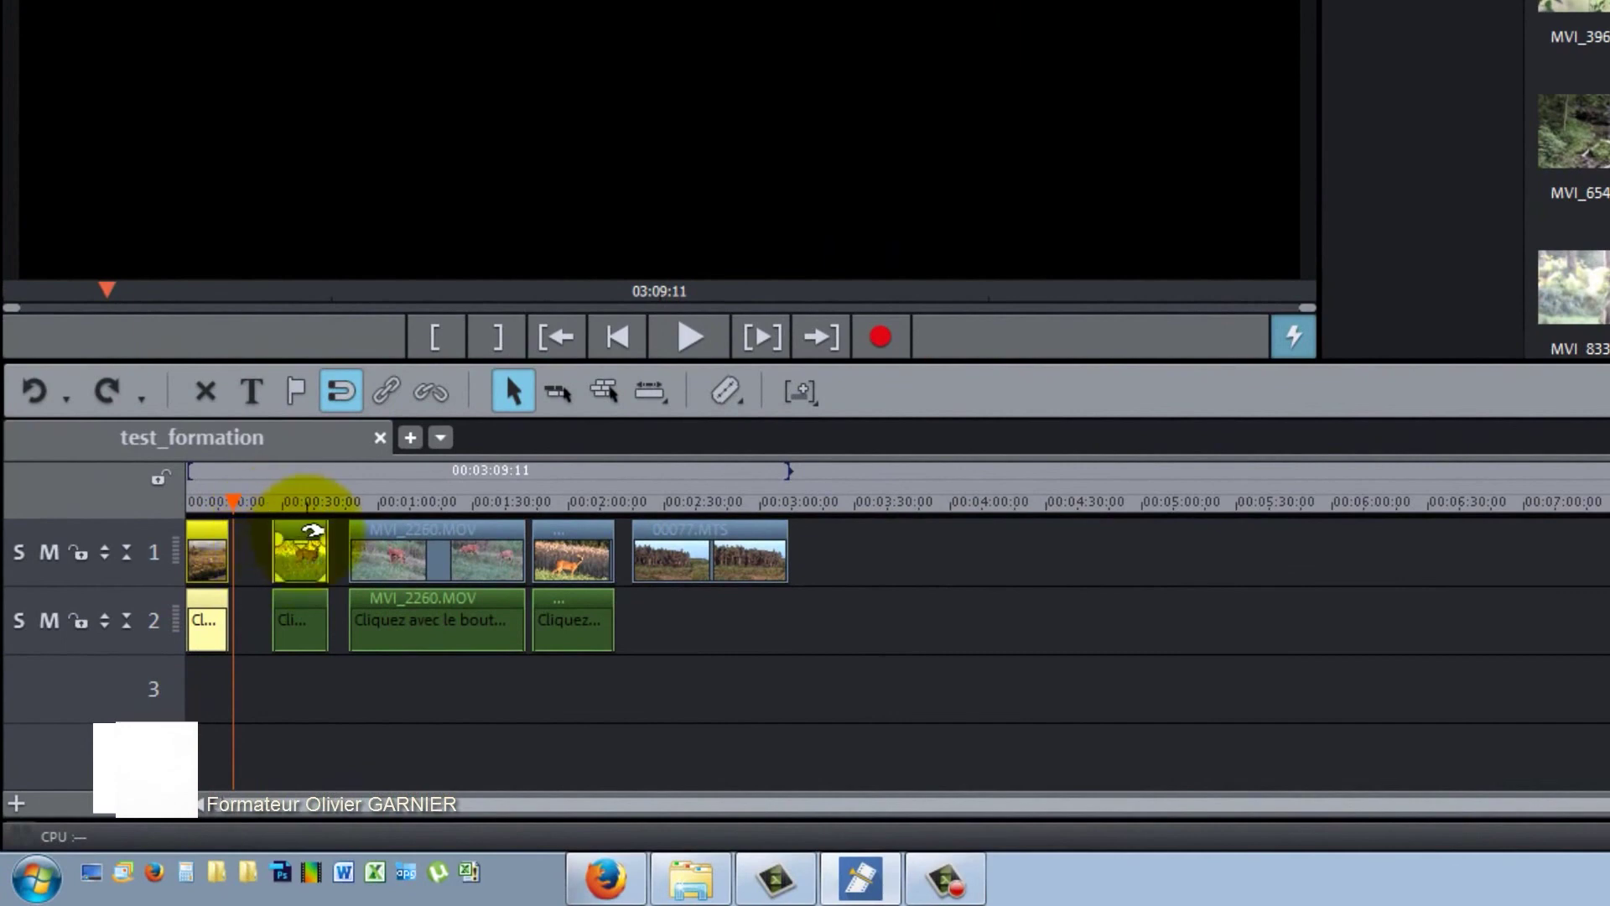
mouse_move(307, 530)
left_mouse_down()
mouse_move(272, 527)
mouse_move(294, 541)
left_mouse_up()
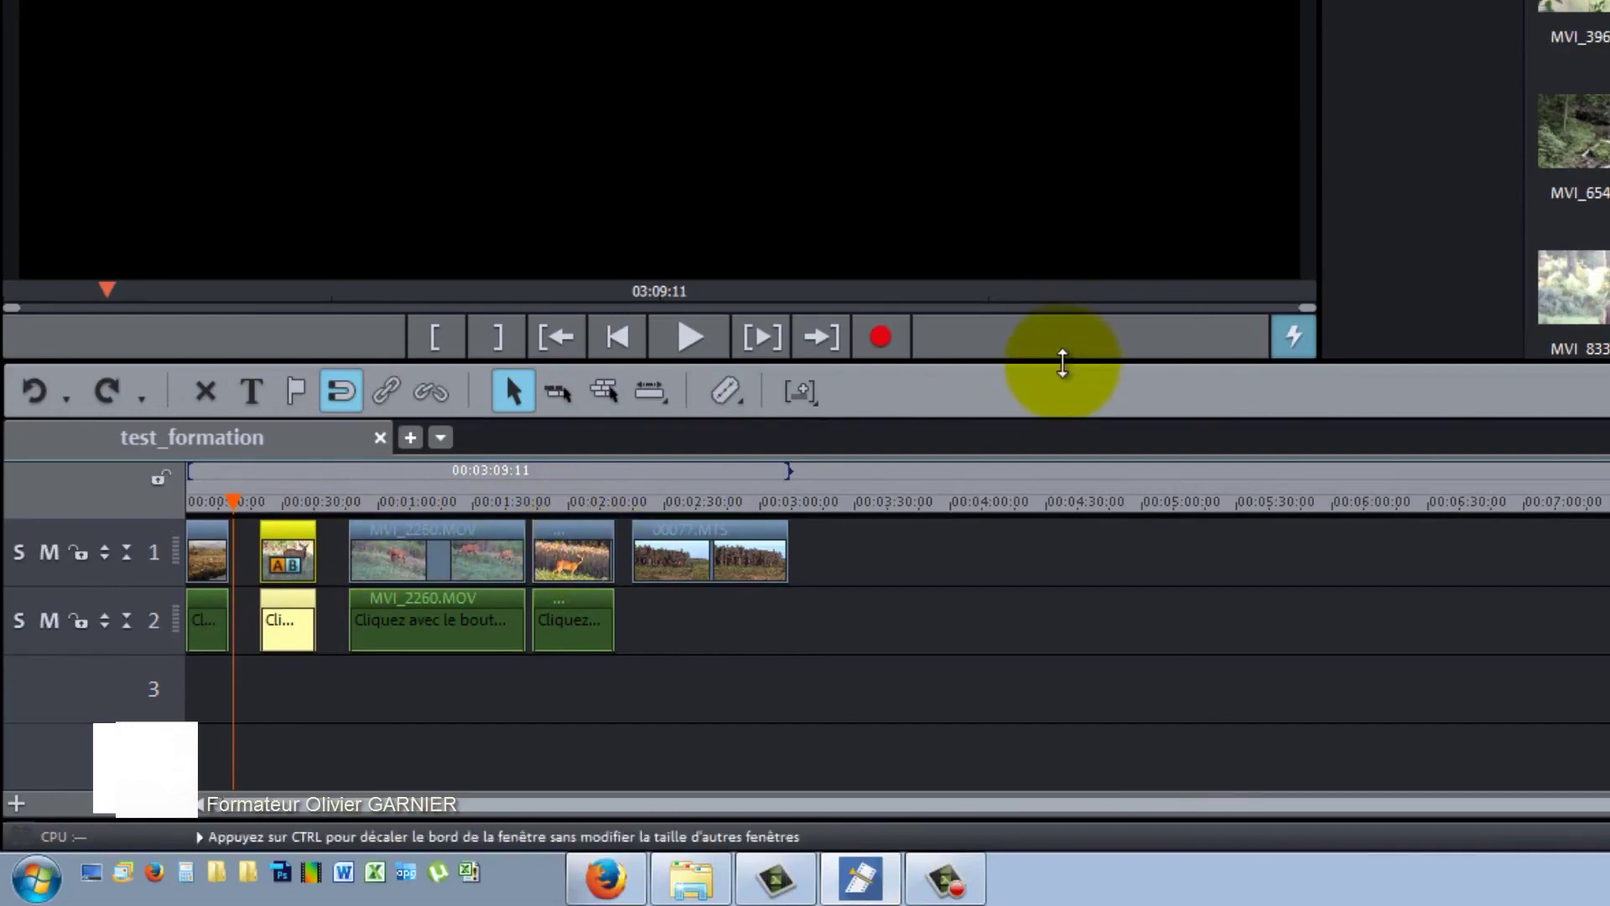
- Enlarge the timeline area at the expense of the preview monitor until track 6 comes into view
left_click_drag(1065, 354, 1079, 323)
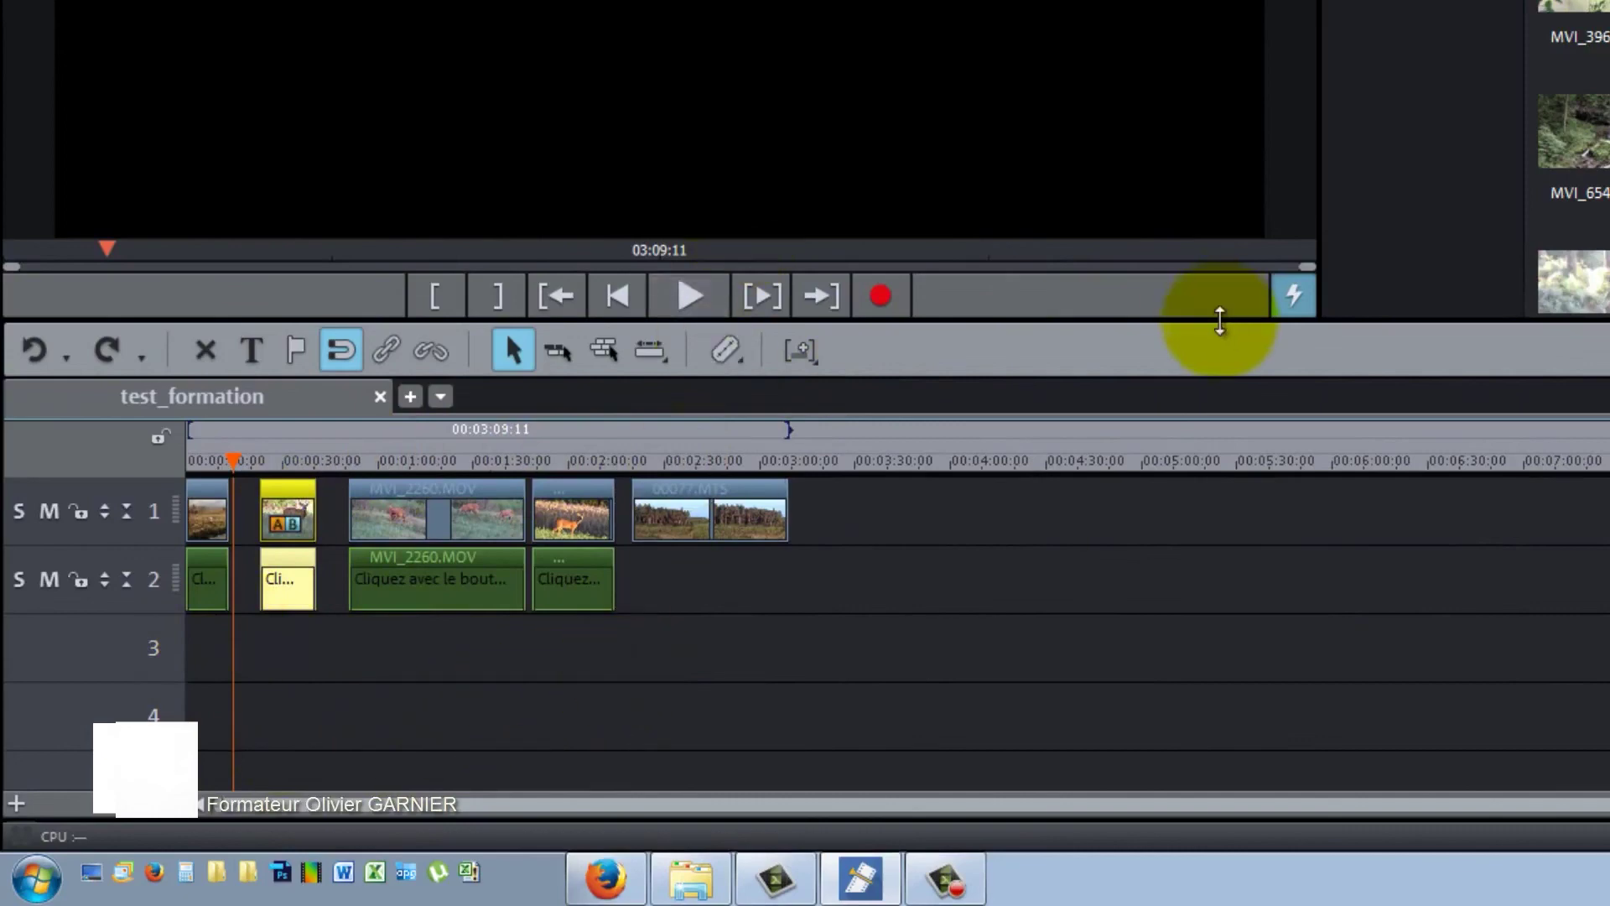
left_click_drag(1222, 316, 1222, 249)
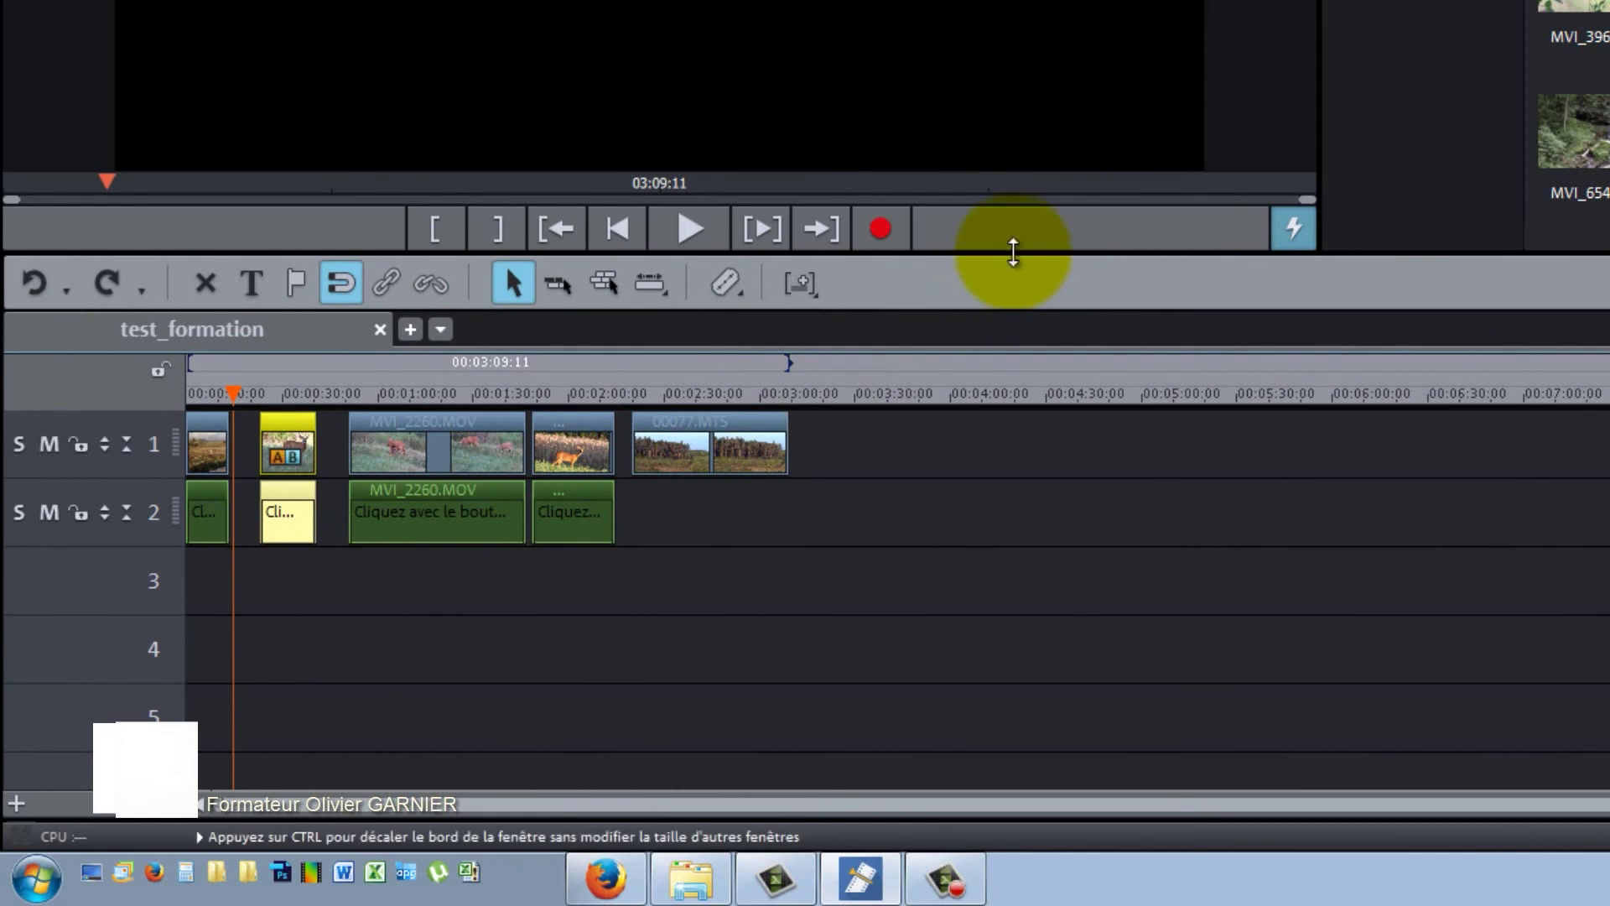
left_click_drag(1013, 252, 1017, 179)
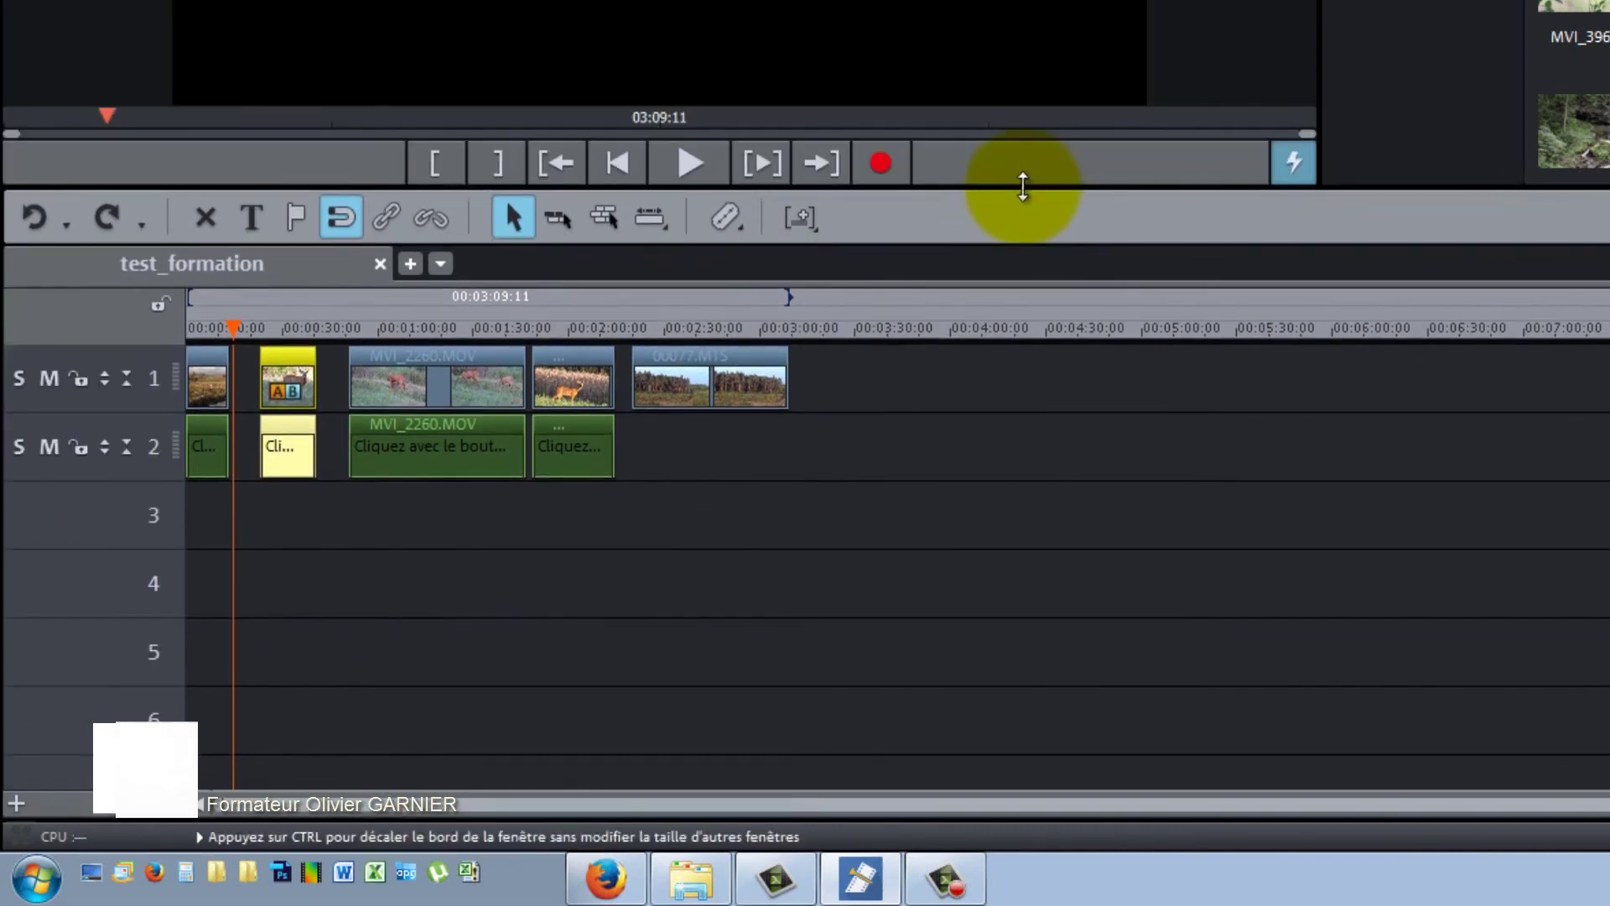